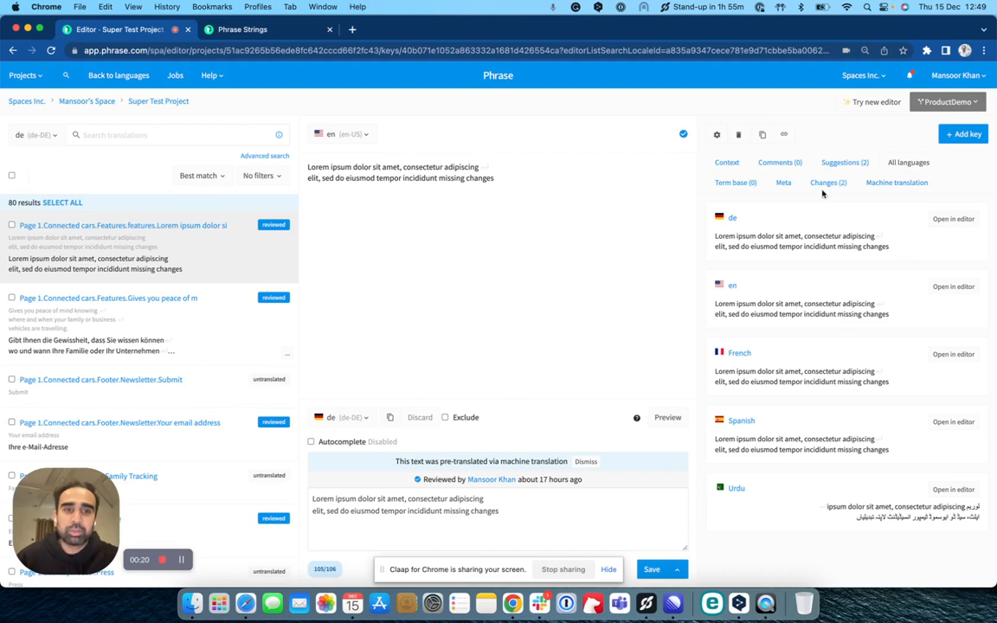
Review the suggestions, comments and context of the selected key in the classic editor, and check the project's branch selector
click(846, 166)
click(792, 164)
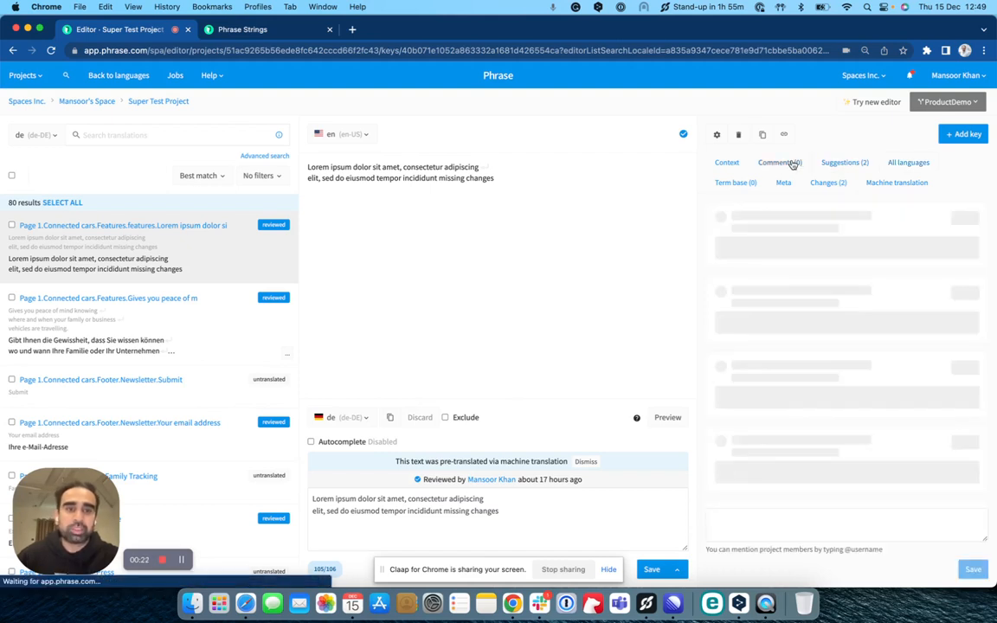
click(727, 164)
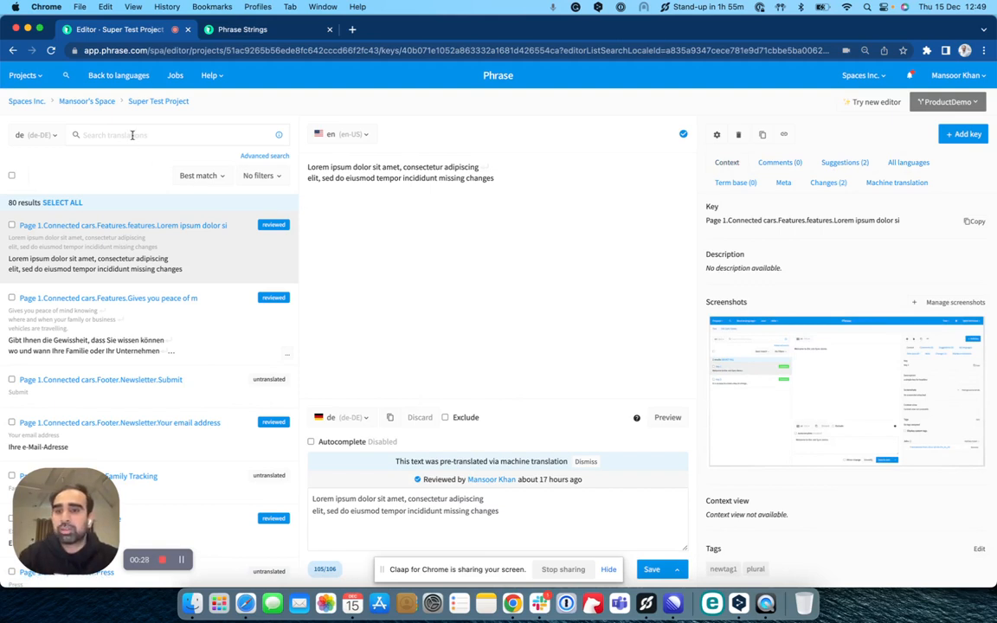
click(950, 103)
click(800, 112)
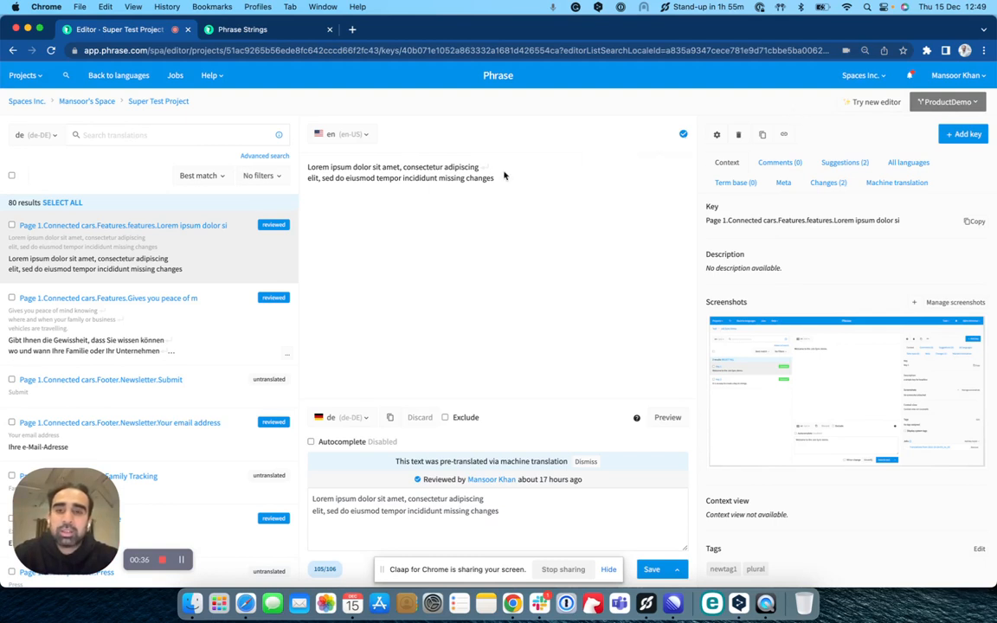
Switch to the new Phrase Strings editor, view the empty form for adding a key, and close it without creating one
click(251, 29)
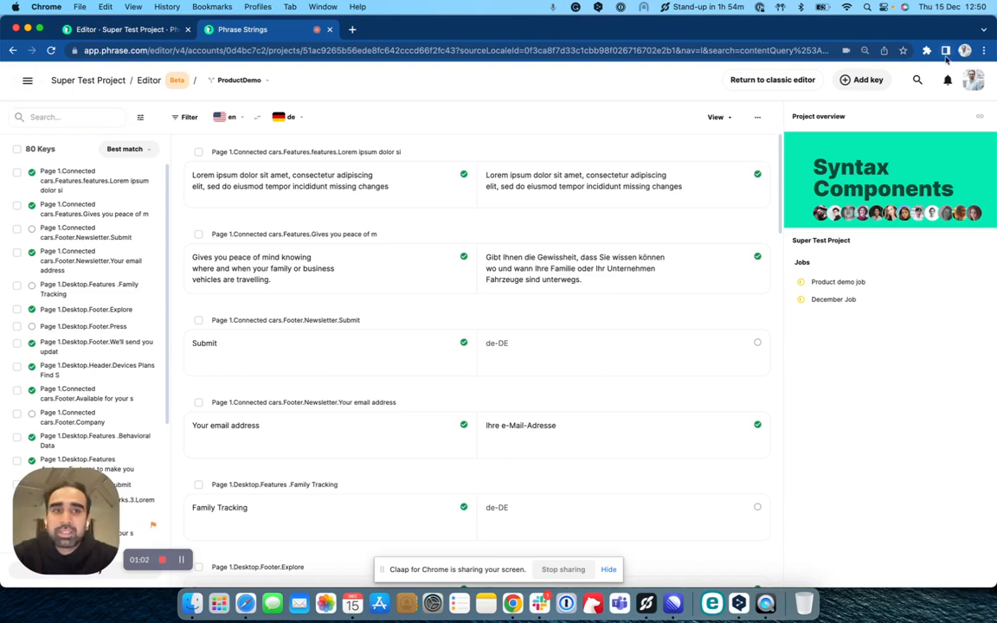
click(862, 87)
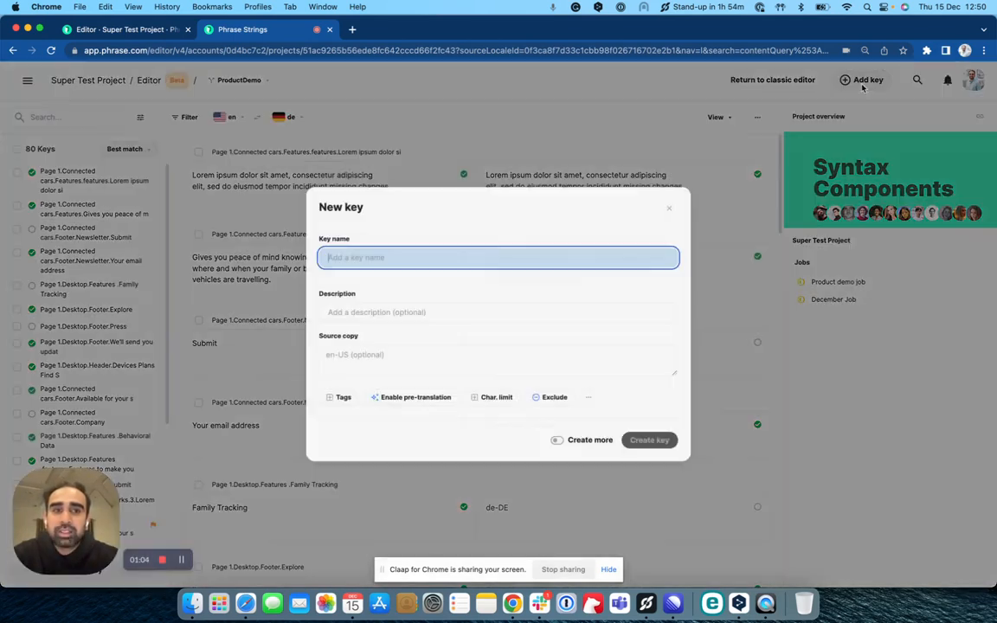
click(670, 212)
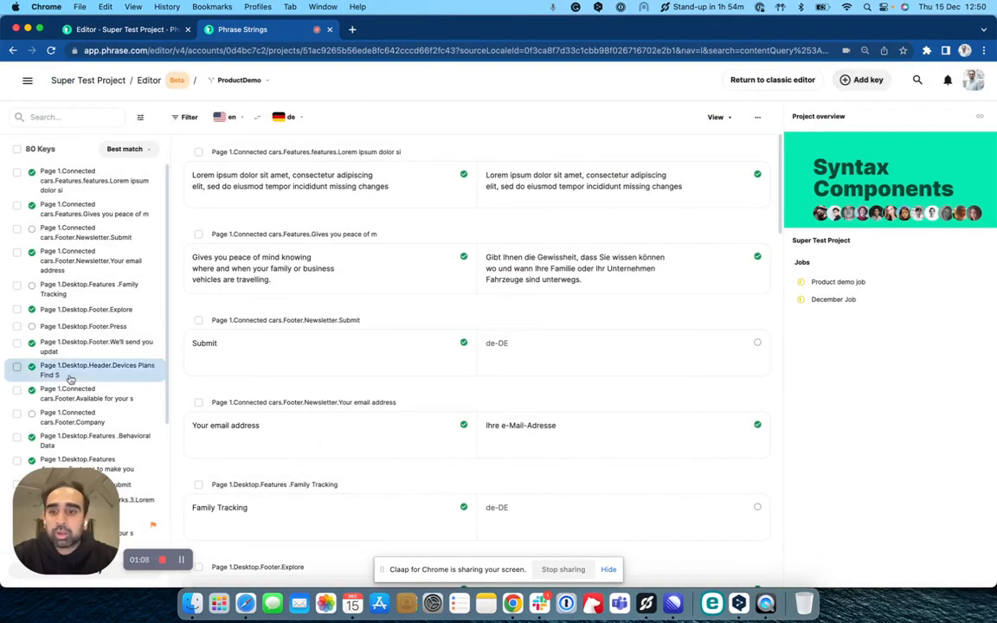
mouse_move(82, 512)
drag(79, 513, 379, 516)
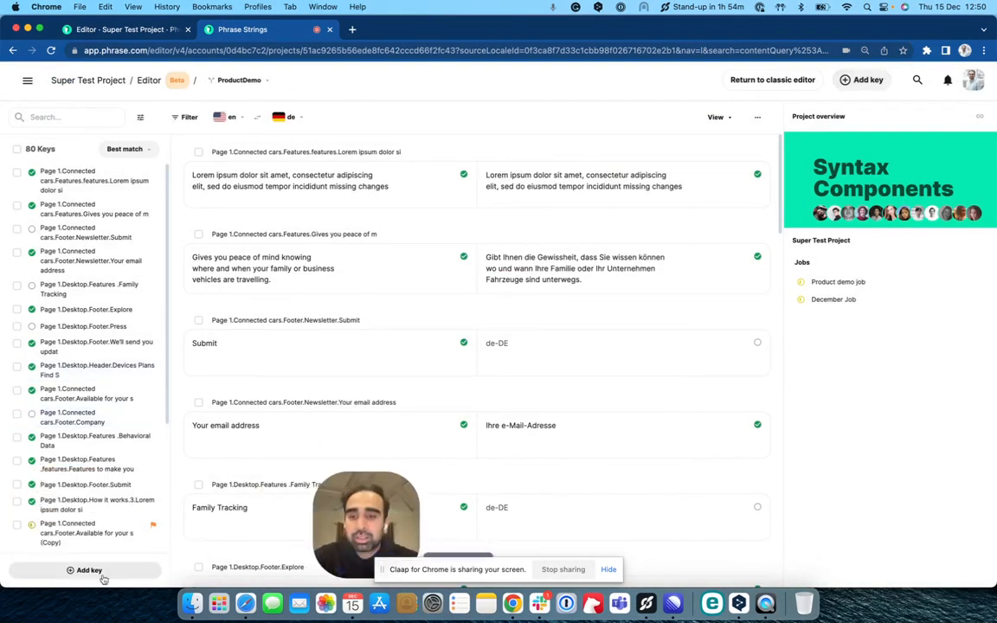
Hide the key list in the editor, and show it again
click(721, 118)
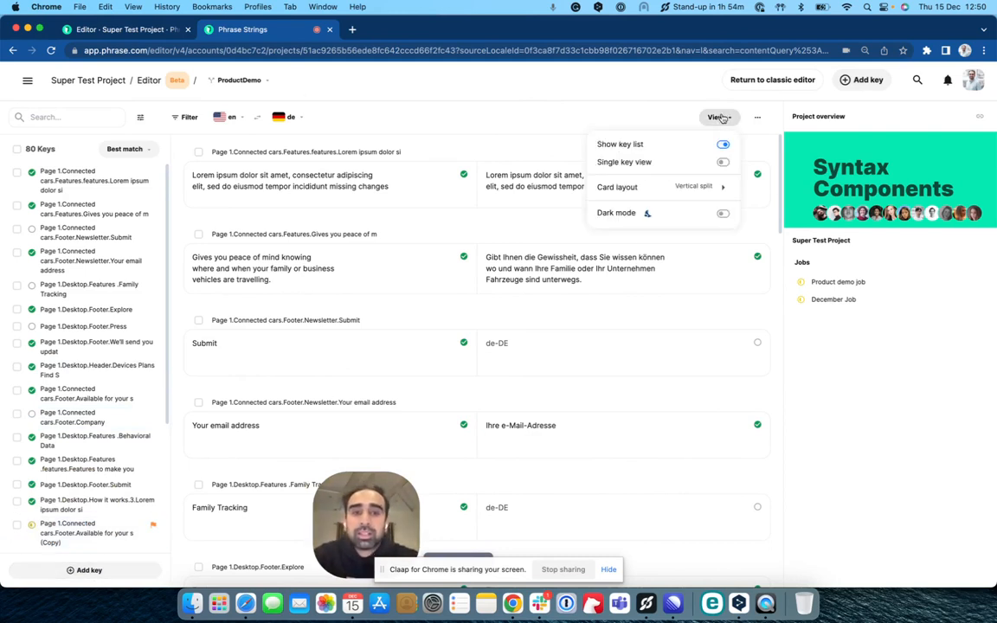
click(722, 146)
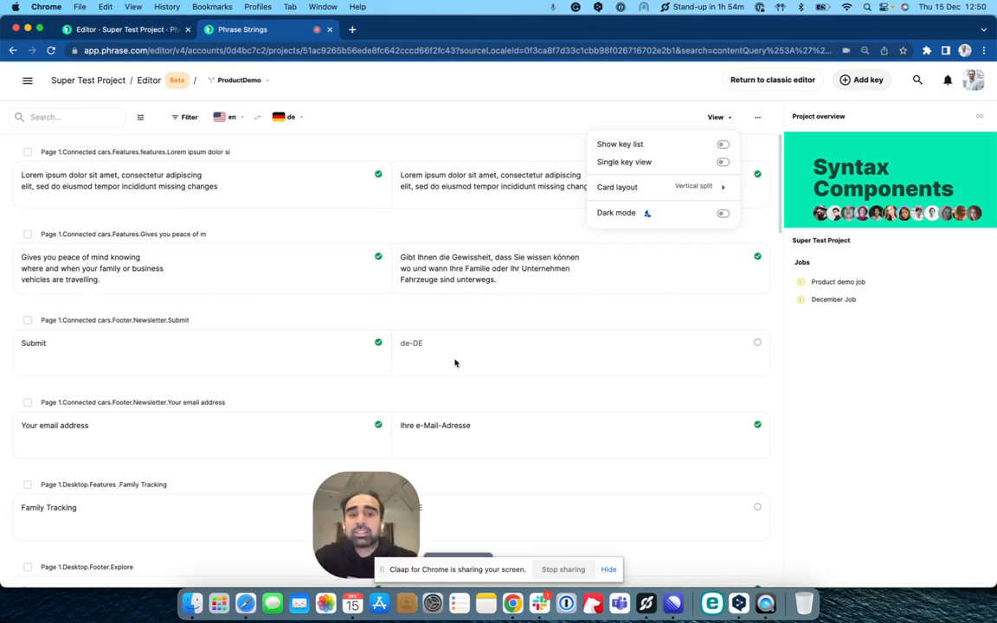
click(722, 144)
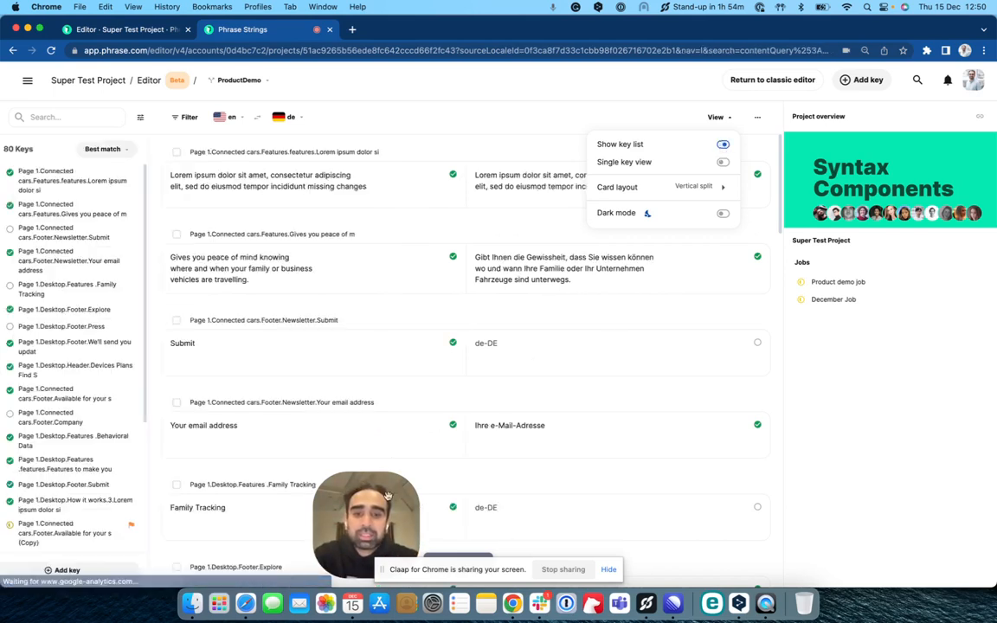
drag(388, 496, 100, 506)
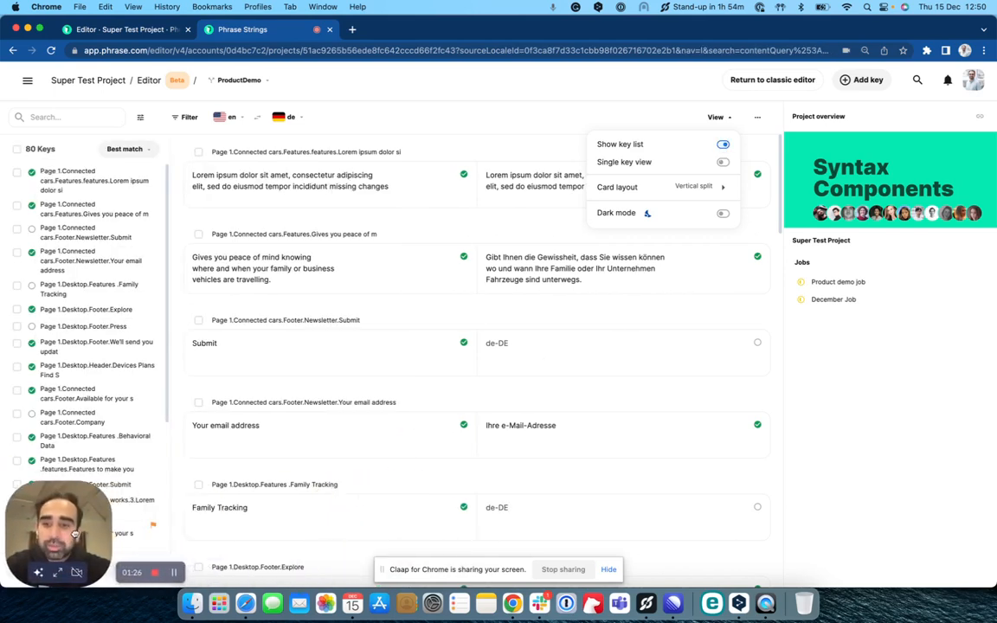
click(320, 458)
Look through the list of English source texts and their German translations, and return to its beginning
scroll(520, 421, down, 2)
scroll(520, 421, down, 12)
scroll(520, 421, down, 10)
scroll(520, 421, down, 9)
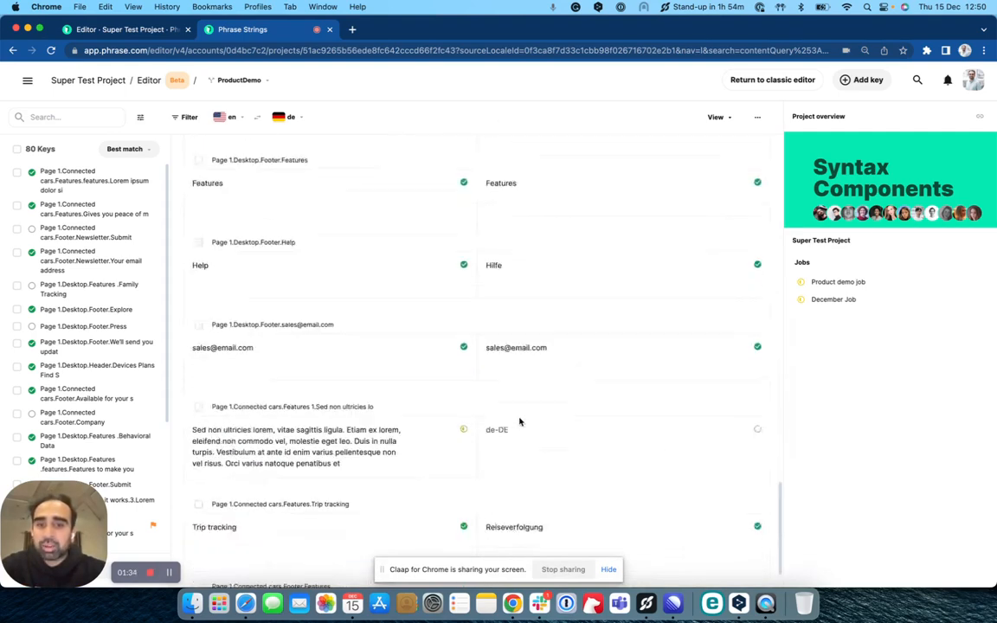
scroll(519, 422, up, 15)
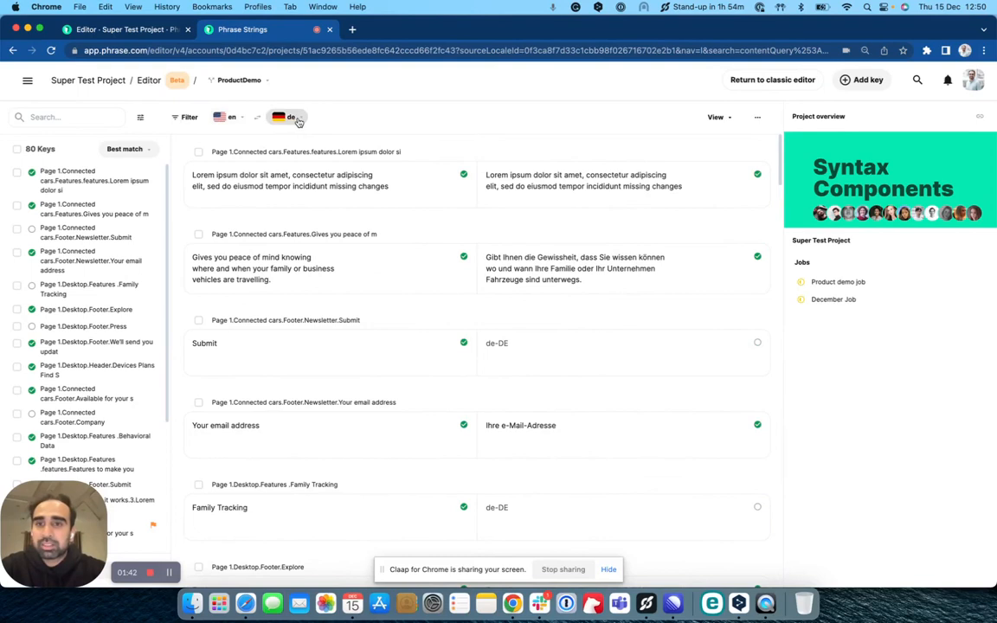
Display all target languages for the keys: de, French, Spanish and Urdu
click(293, 118)
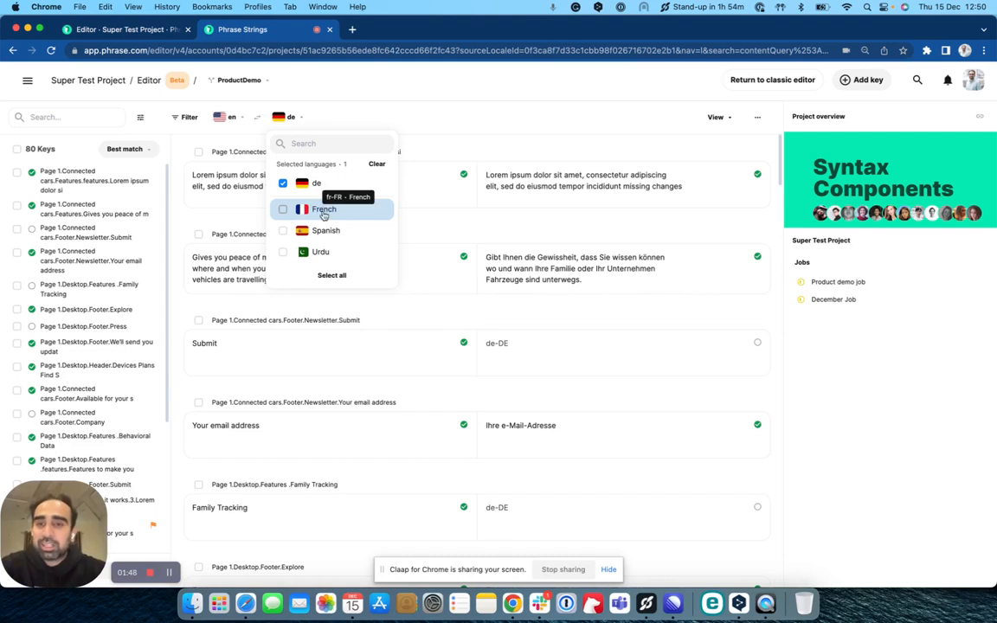
click(329, 275)
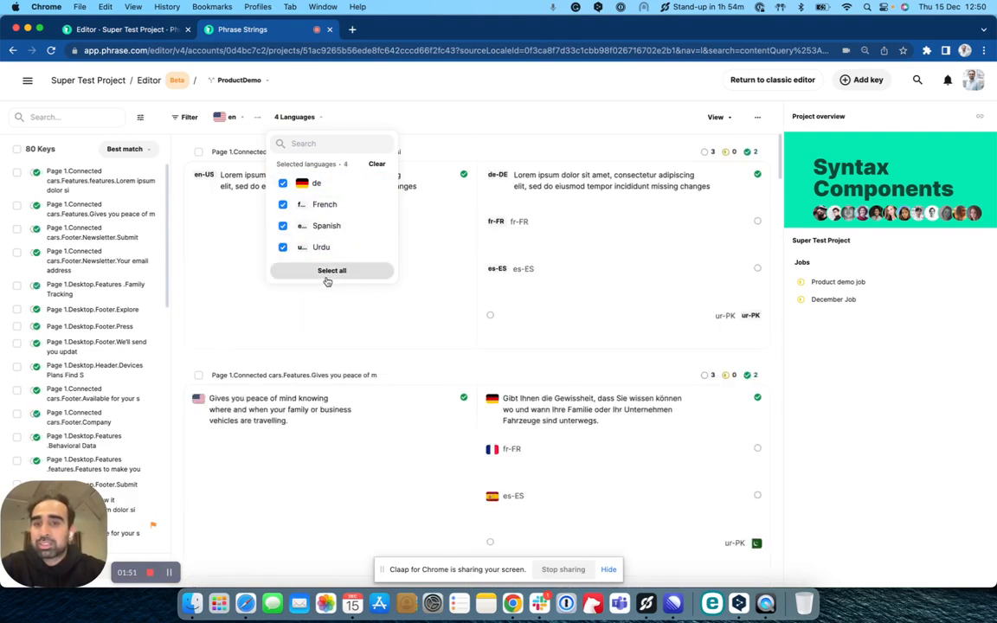
click(438, 113)
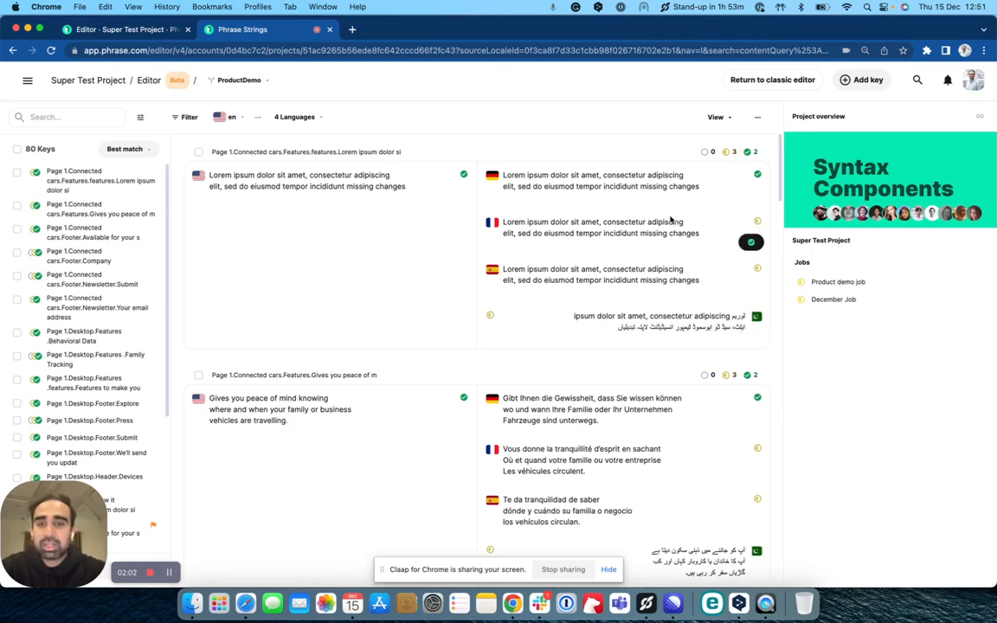
Remove French, Spanish and Urdu from the displayed target languages, keeping only de
click(289, 117)
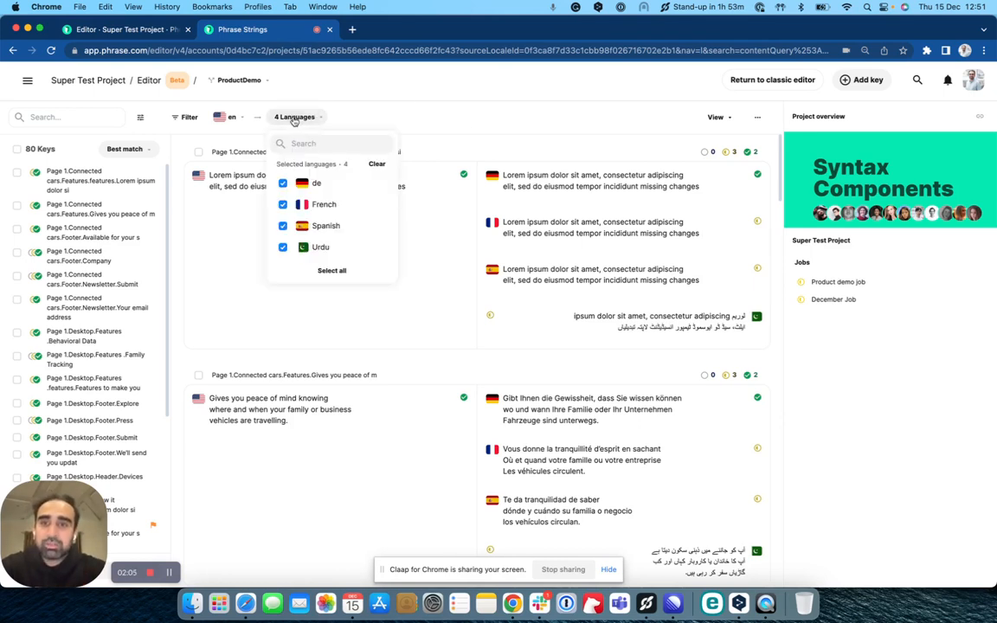
click(283, 205)
click(283, 205)
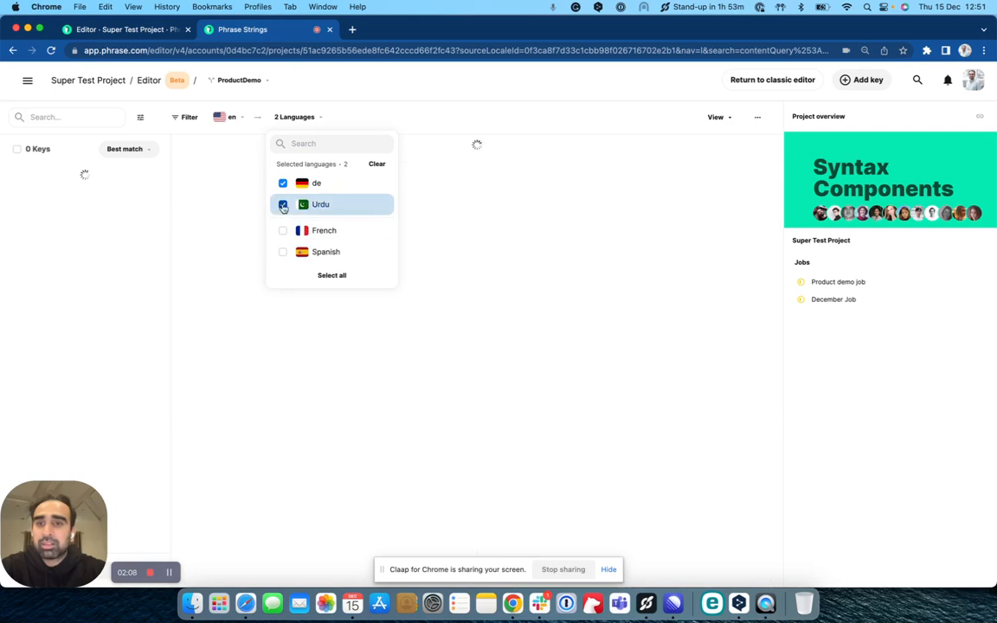
click(283, 206)
click(477, 122)
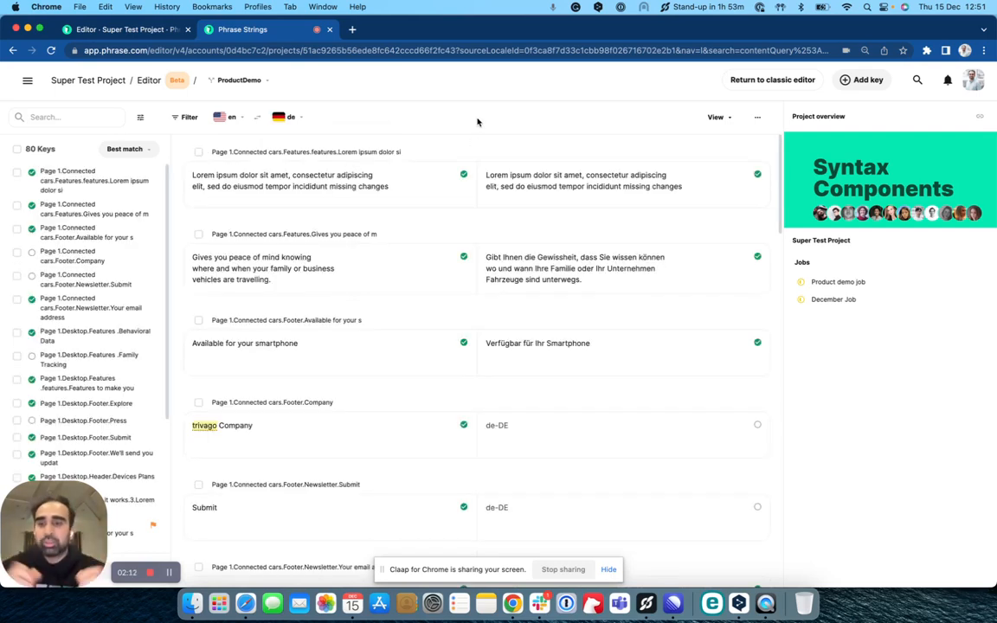
Open the German translation of the first key and examine its machine translation and translation memory suggestions
click(699, 194)
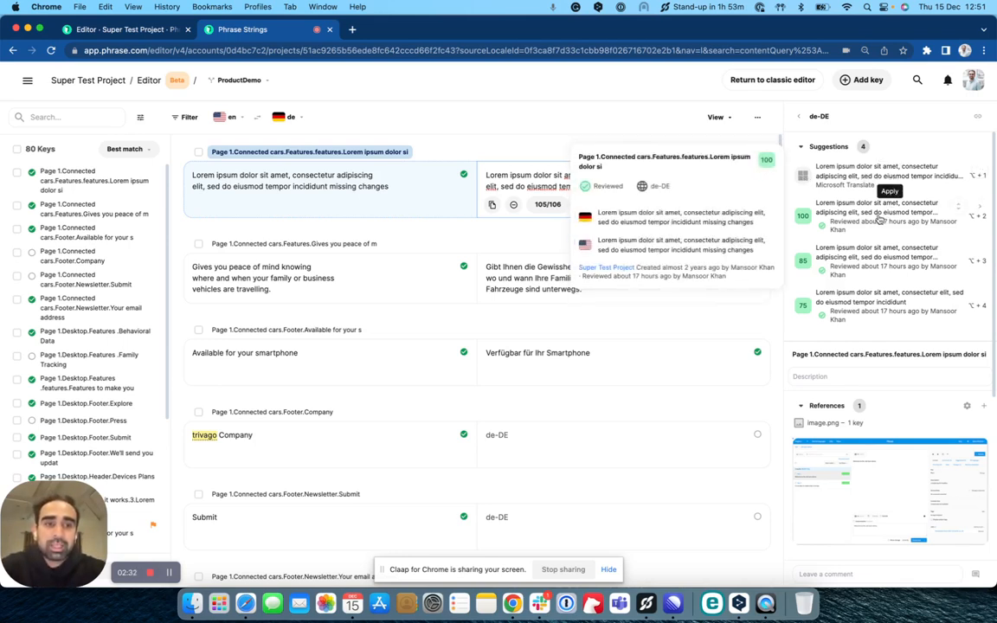
mouse_move(848, 284)
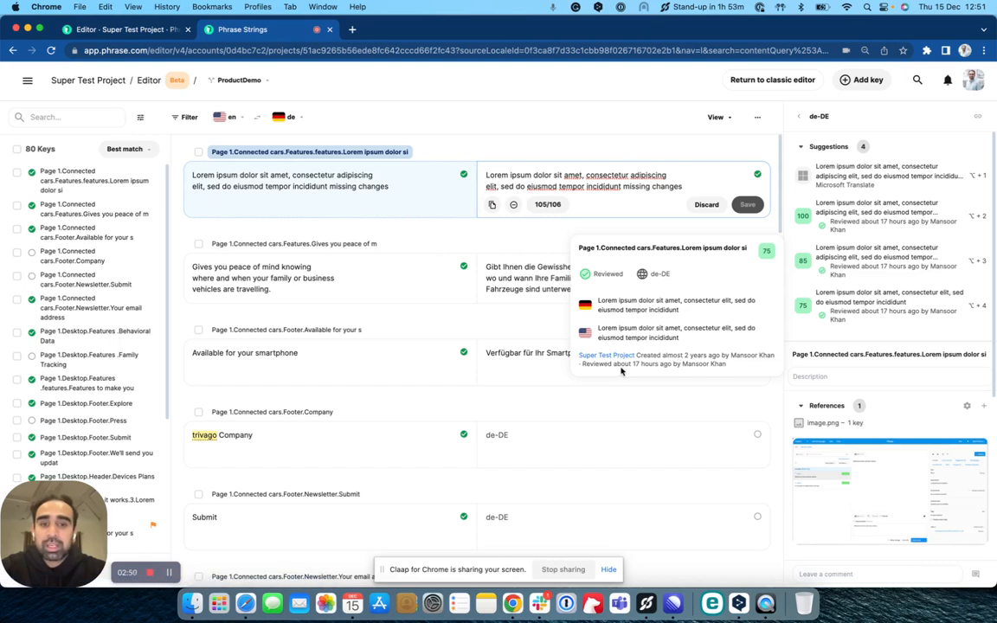
click(859, 216)
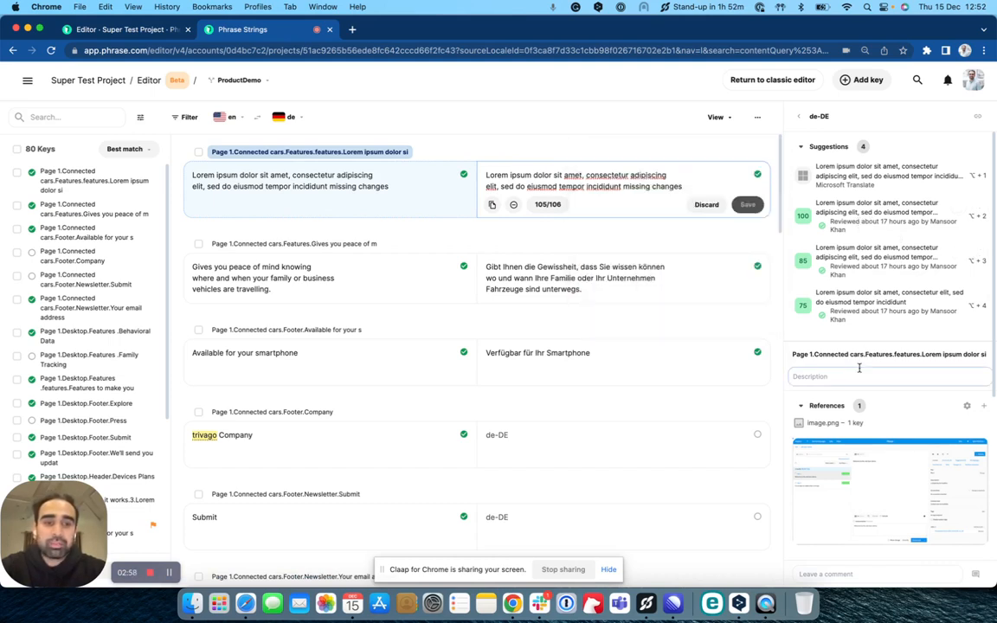
Examine the first key's reference screenshot in the enlarged preview, and its jobs, tags, metadata and activity
scroll(875, 378, down, 2)
scroll(876, 380, down, 2)
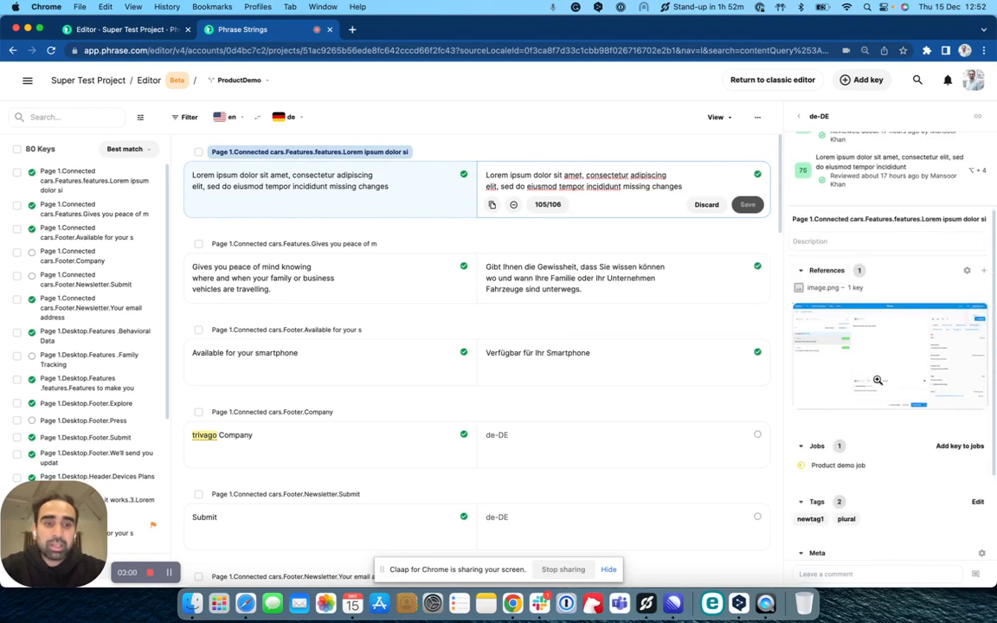
scroll(876, 380, down, 1)
click(887, 335)
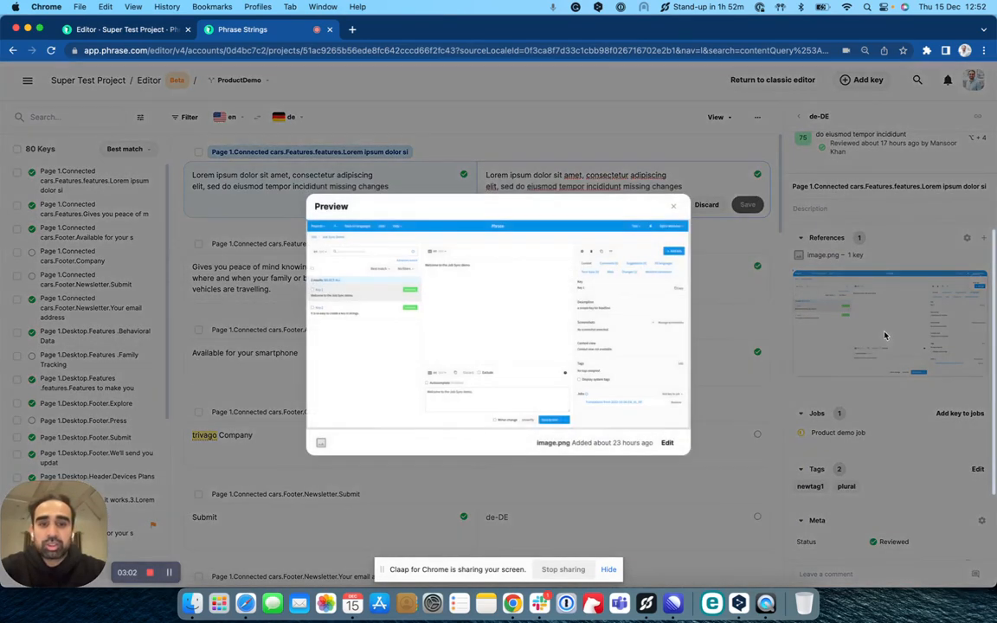
click(673, 206)
scroll(859, 419, down, 2)
scroll(859, 418, down, 2)
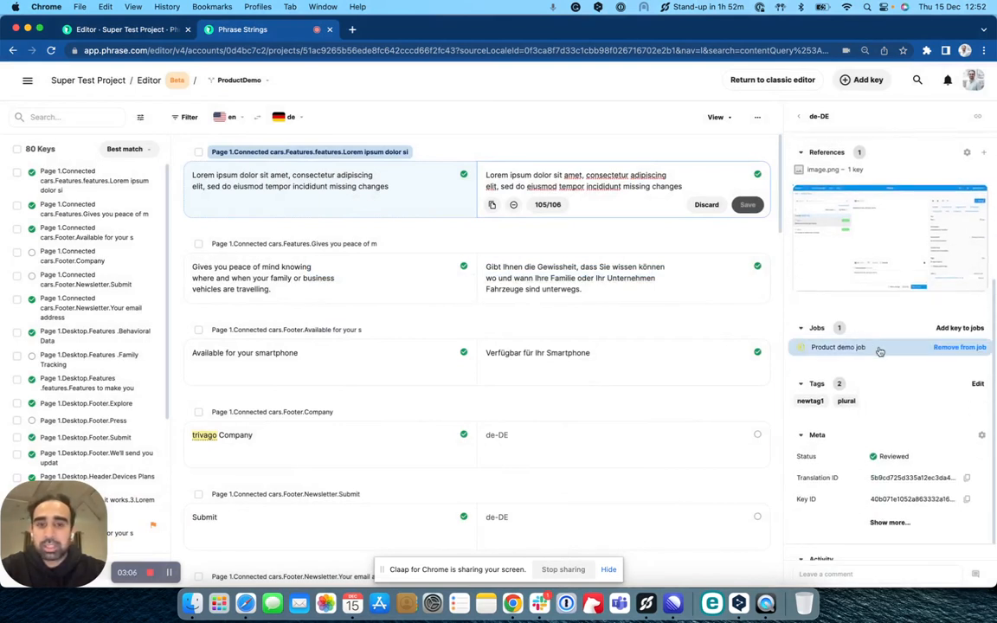
scroll(861, 467, down, 3)
scroll(889, 288, up, 10)
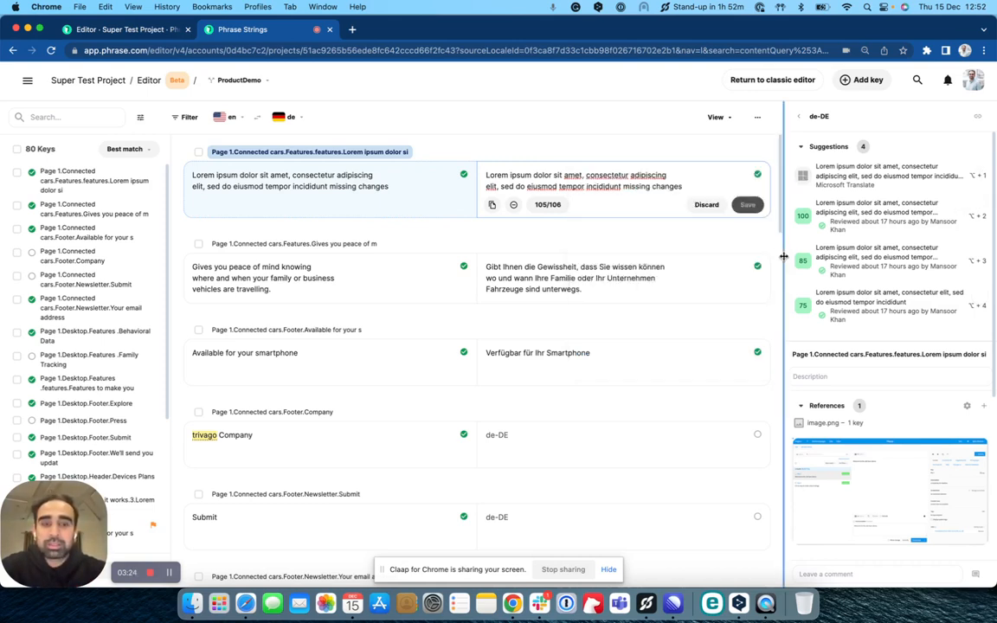
Widen the translation details sidebar, check its contents, and restore it to its narrower width
drag(783, 256, 627, 266)
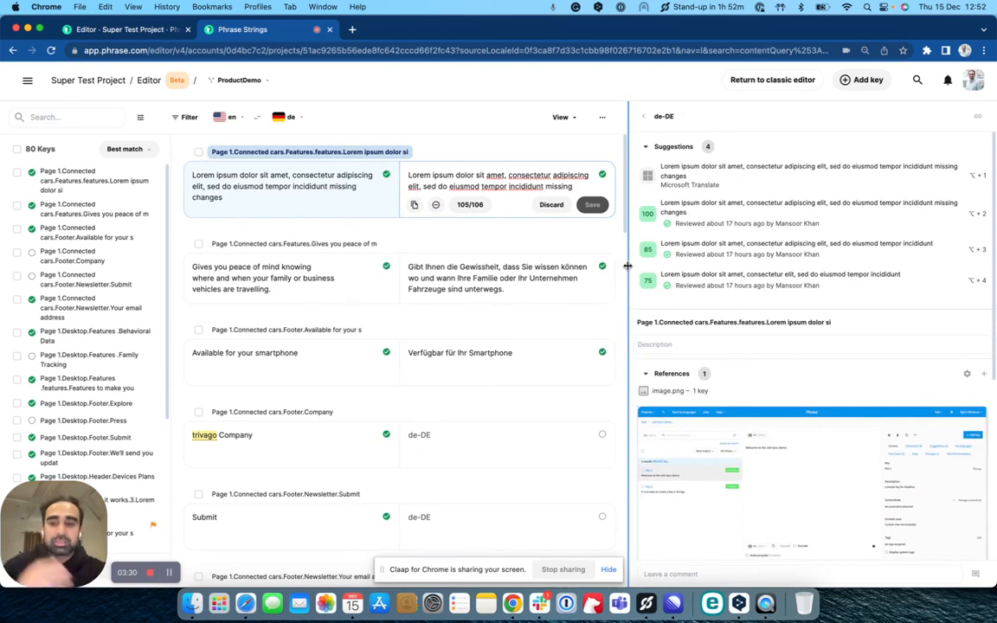
drag(628, 266, 612, 267)
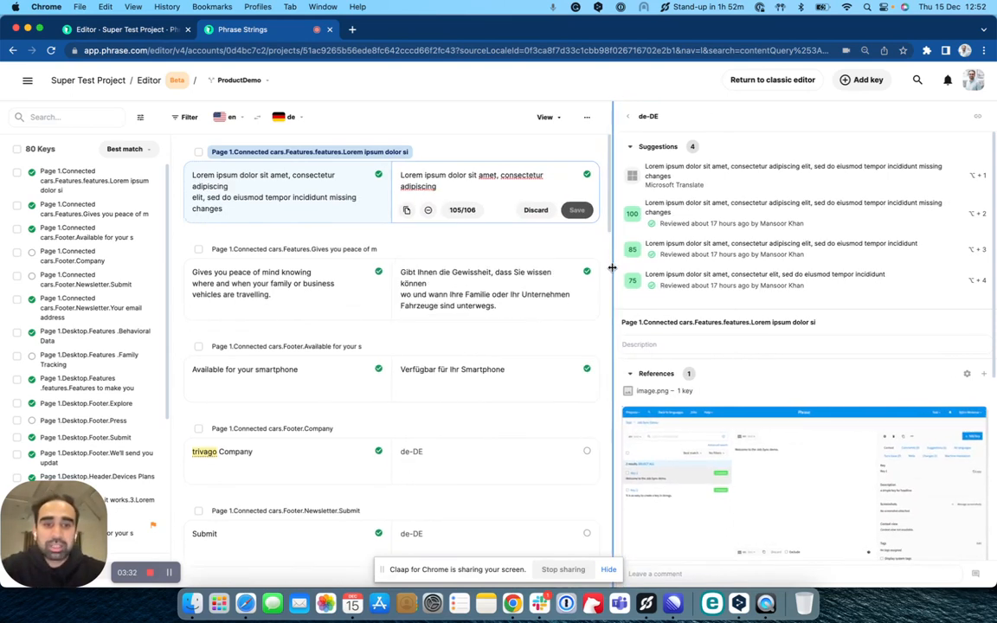
scroll(762, 363, down, 5)
scroll(761, 365, up, 5)
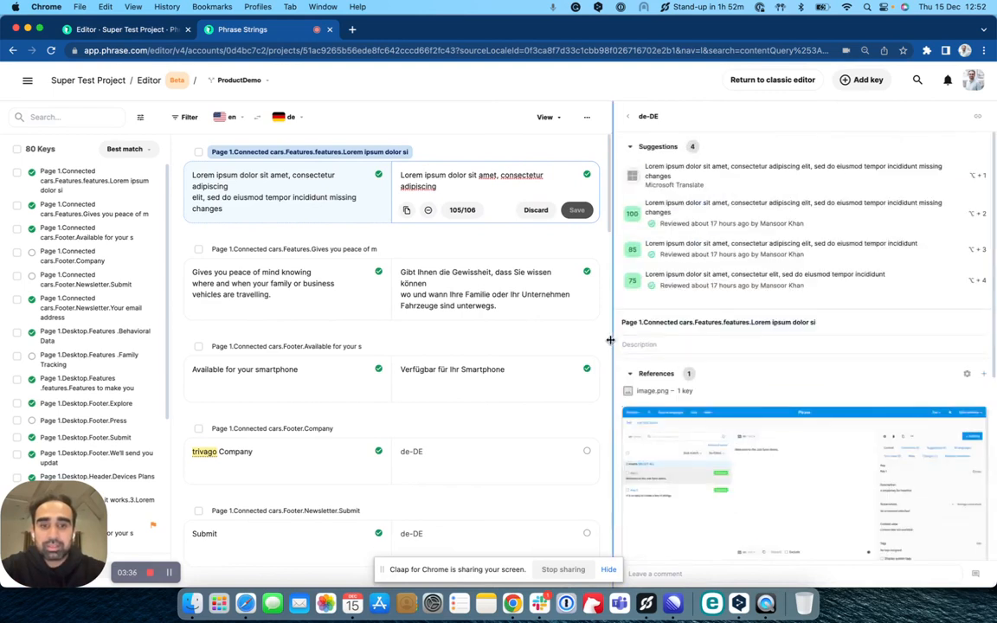
drag(610, 341, 789, 334)
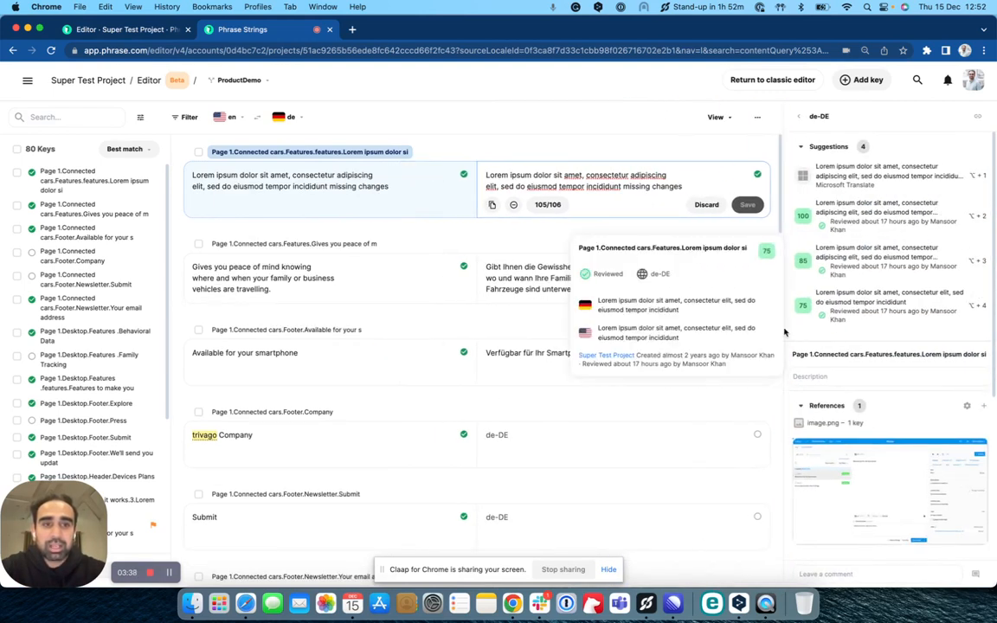
scroll(839, 339, down, 2)
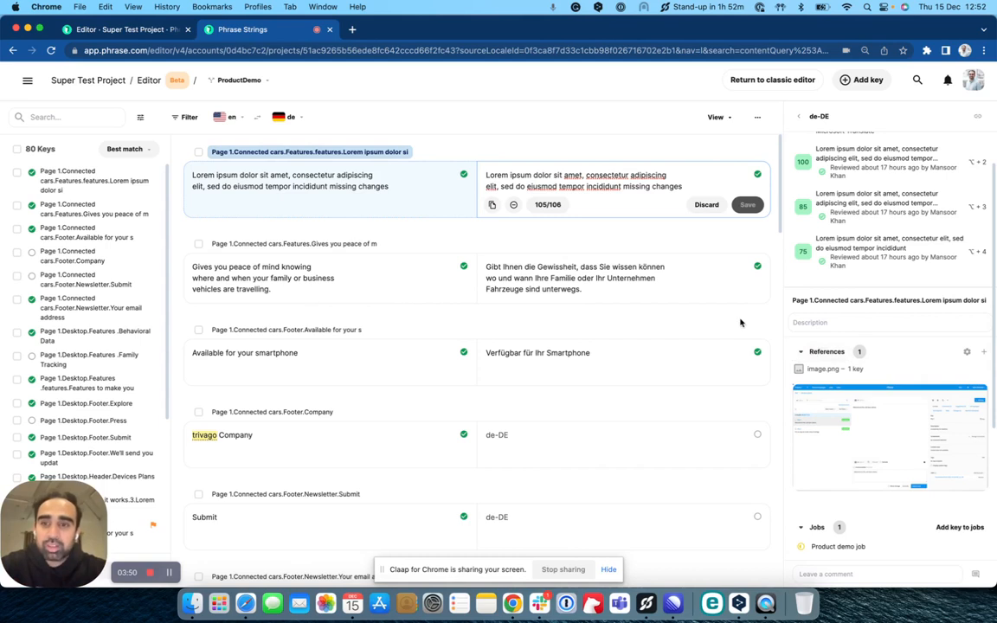
Try to narrow the key list, and check the available view options for the editor
drag(171, 313, 140, 303)
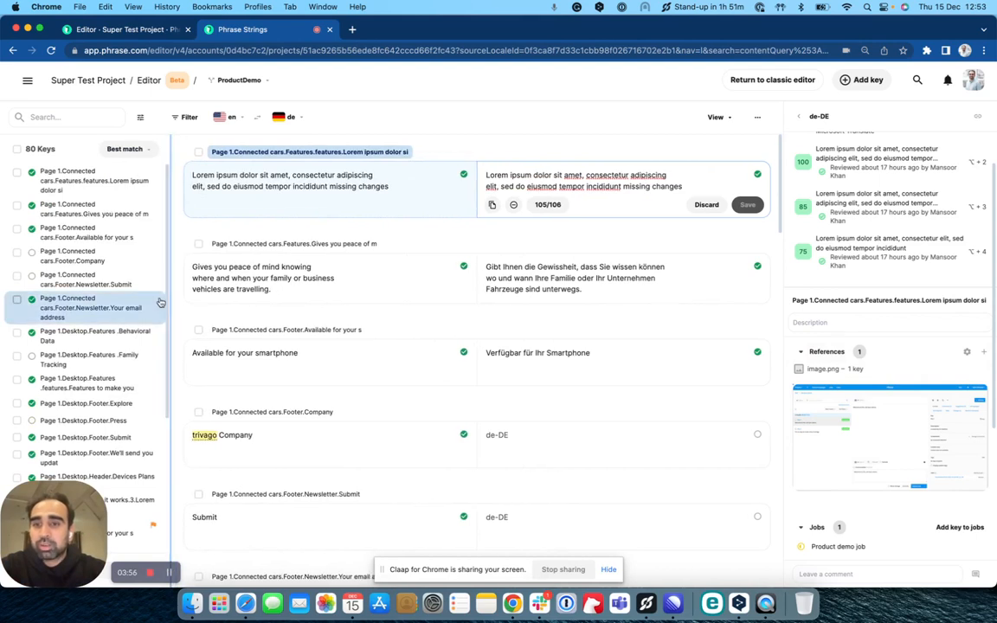
click(723, 117)
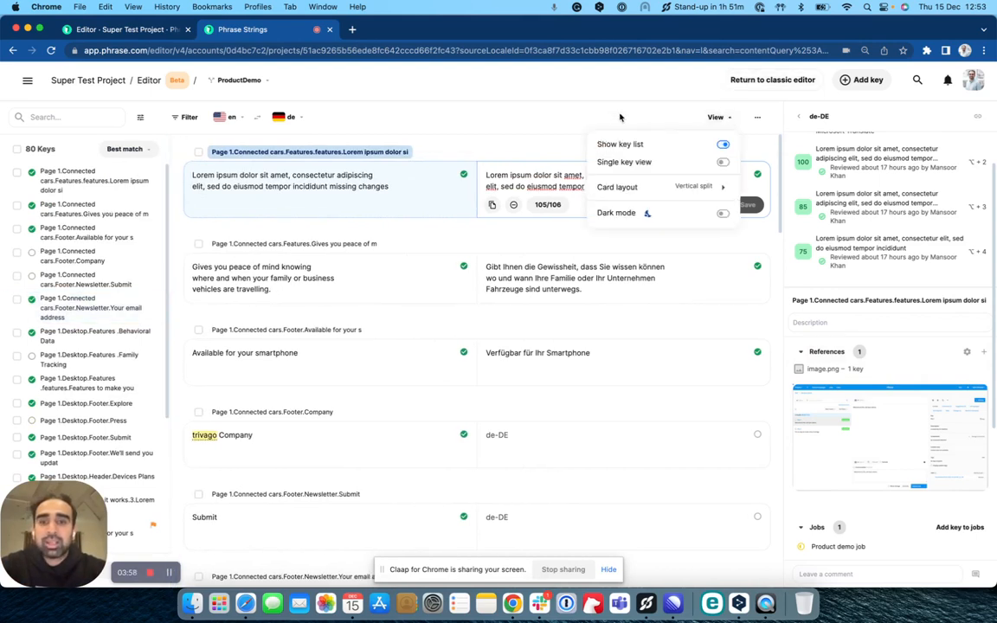
click(527, 109)
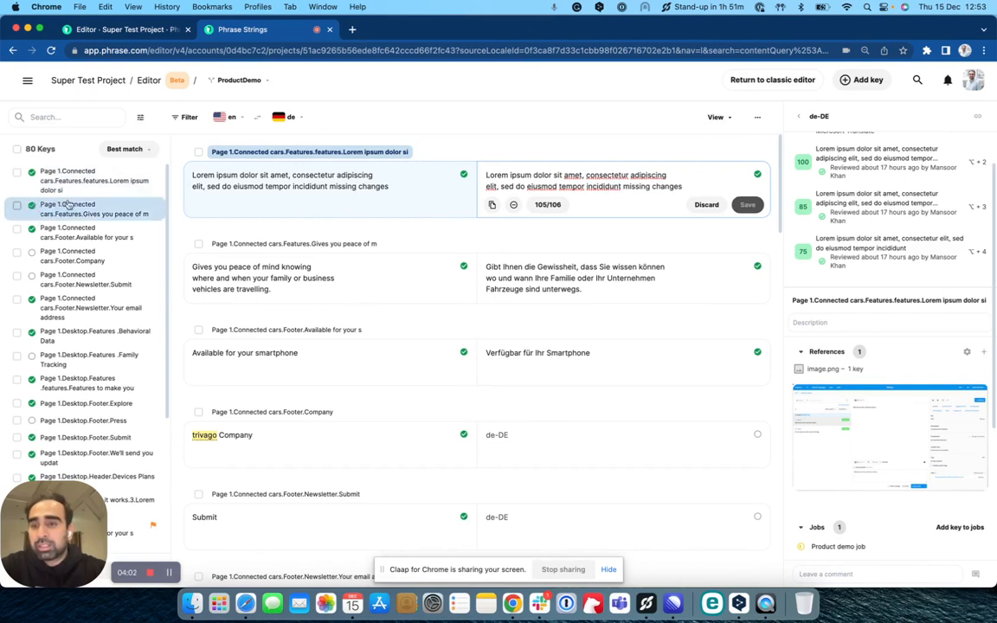
Select all keys to check the bulk actions, clear the selection, and check the key list's sort options
click(17, 150)
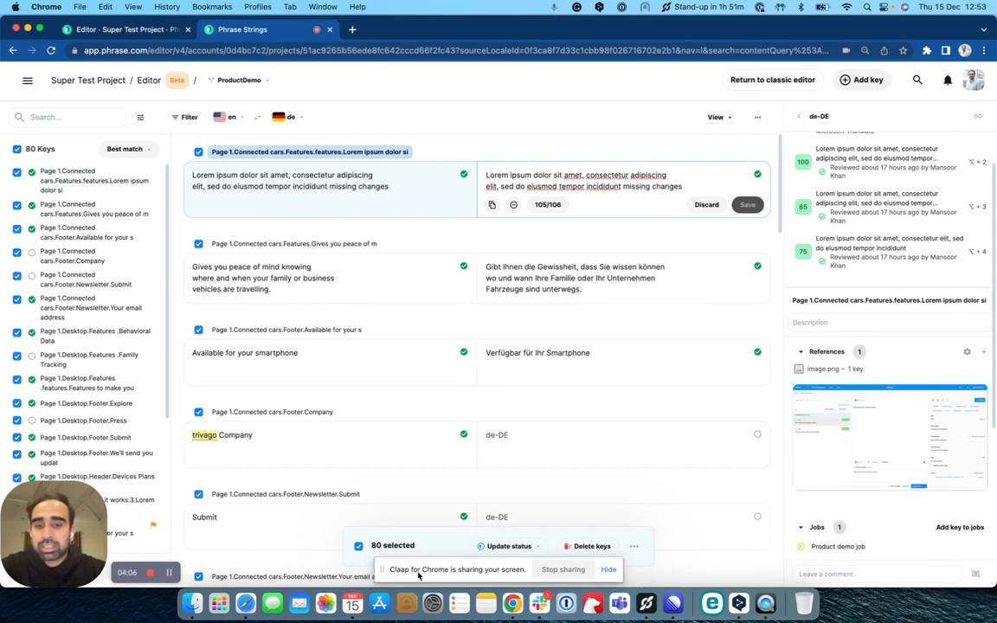
click(18, 150)
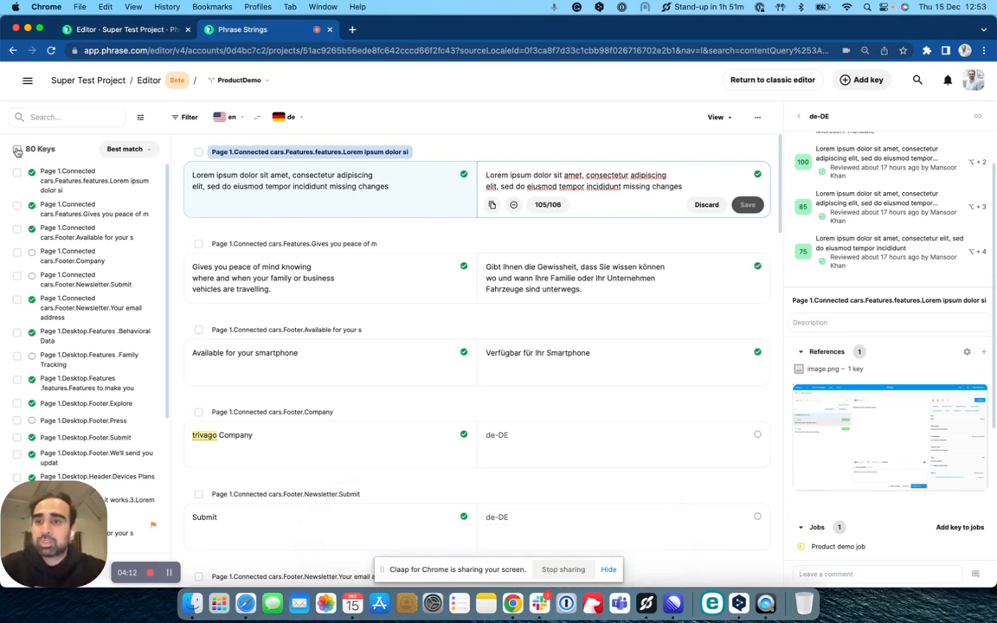
click(144, 152)
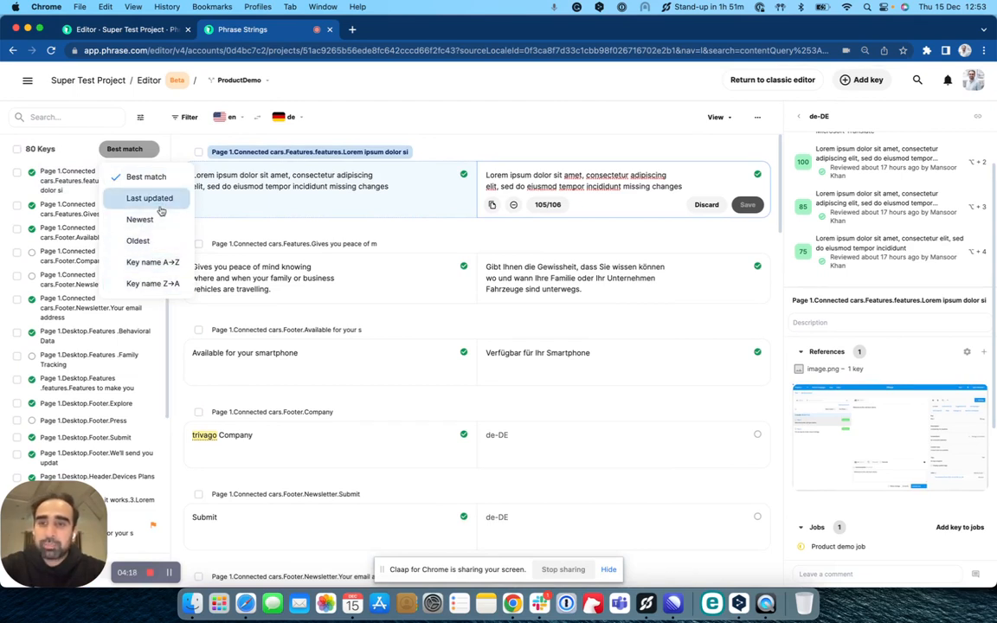
click(178, 145)
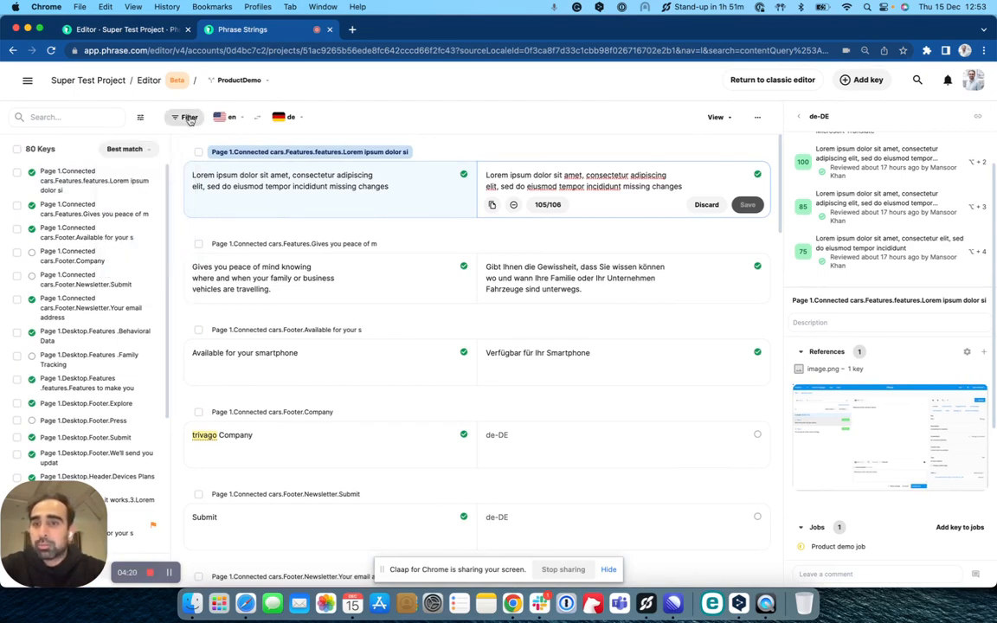
Filter the key list by Untranslated status and look through the matching translations
click(189, 121)
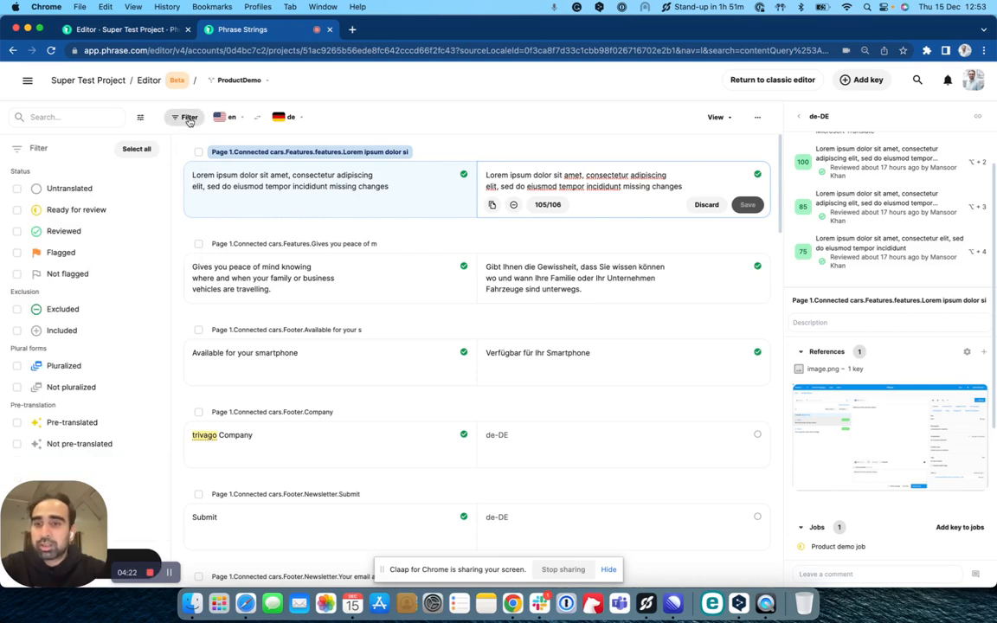
click(111, 194)
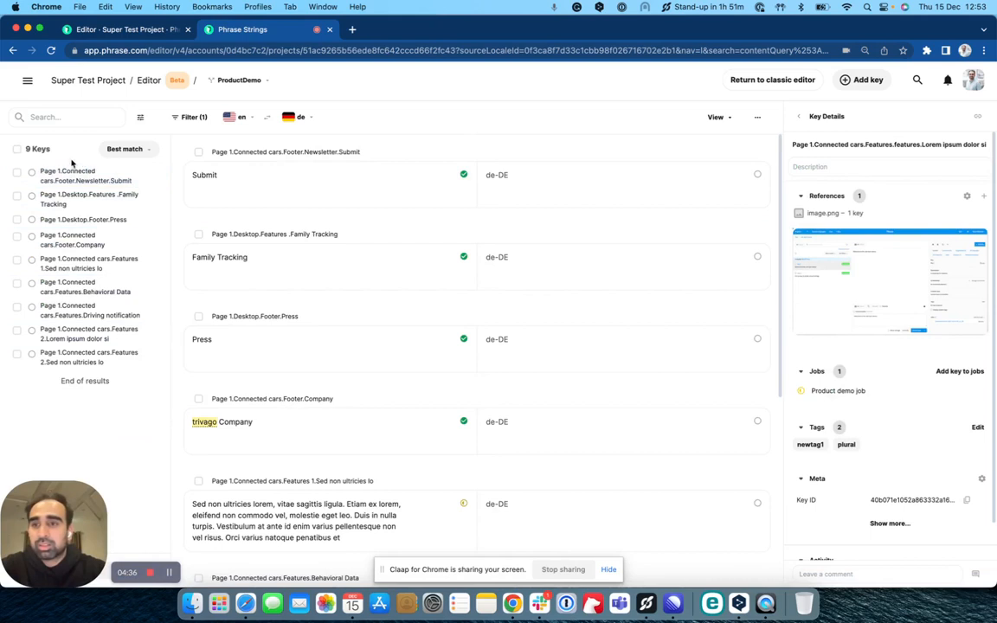
scroll(397, 312, down, 5)
scroll(394, 313, up, 4)
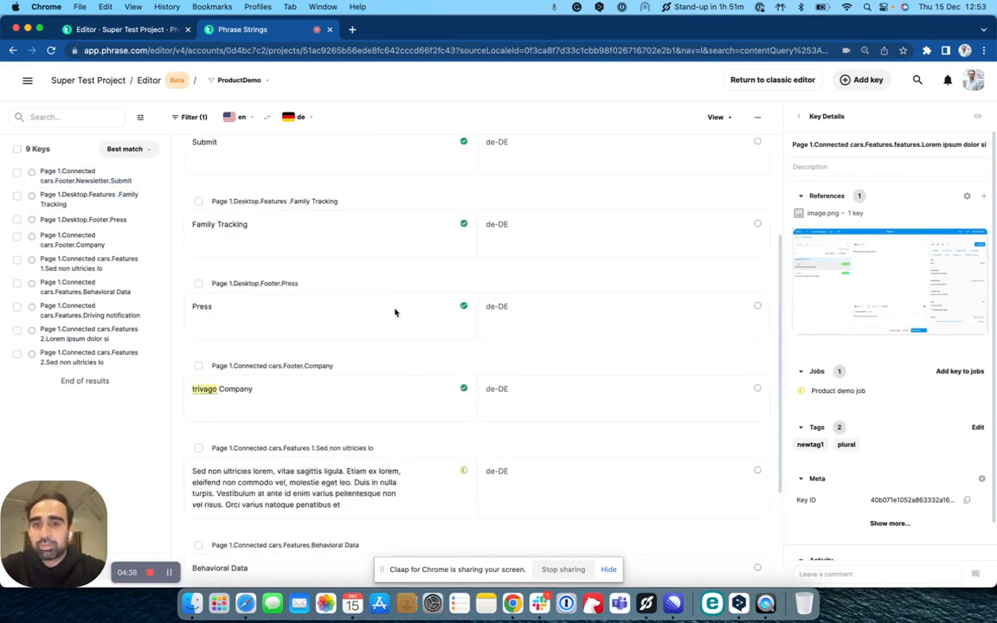
scroll(395, 312, up, 1)
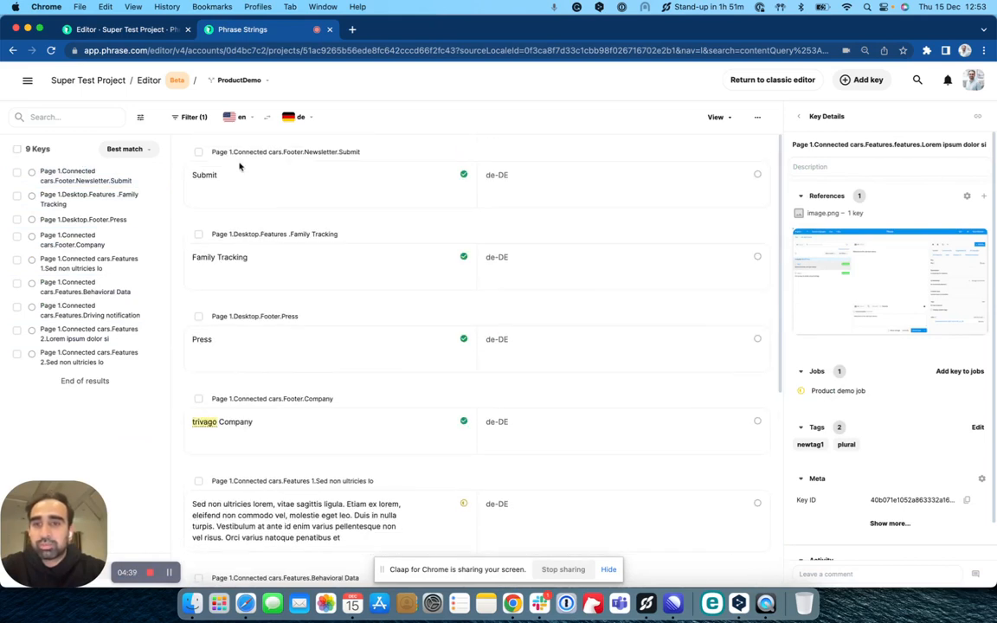
Remove the Untranslated status filter so the full key list is shown
click(201, 118)
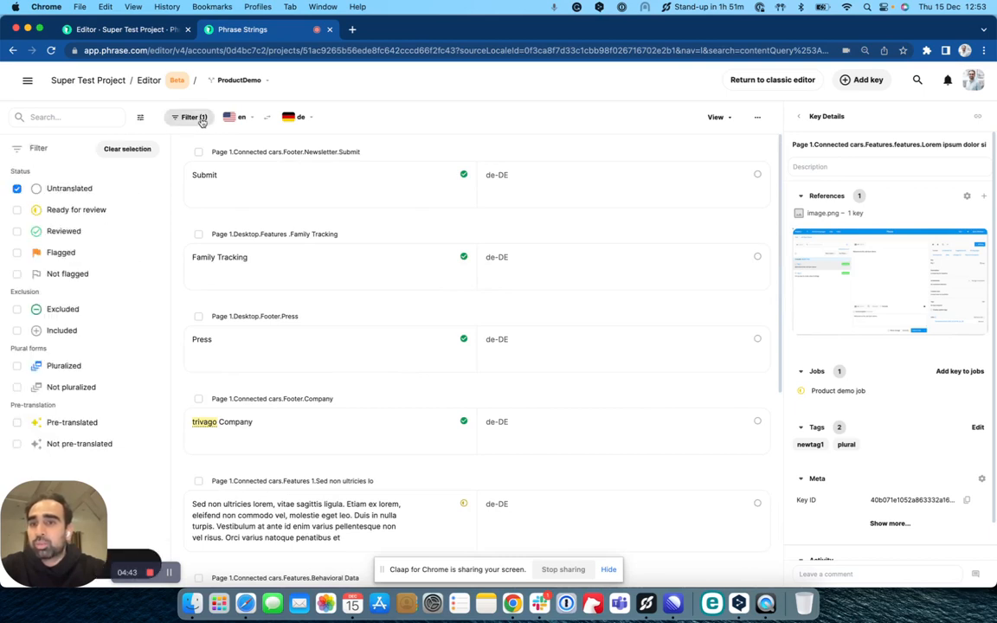
click(89, 191)
click(132, 559)
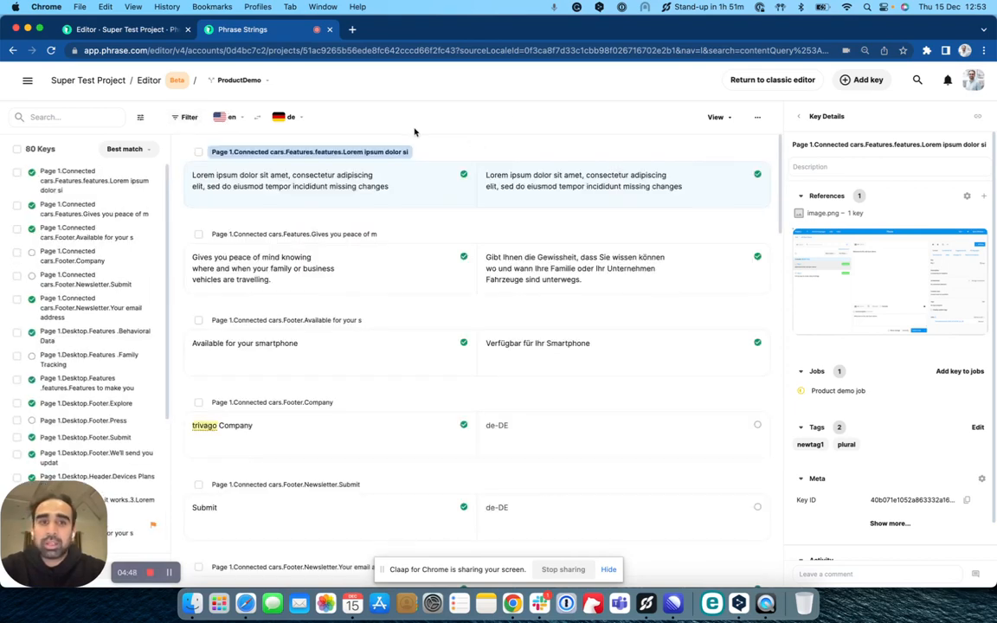
Turn dark mode on for the editor and switch it back off
click(715, 117)
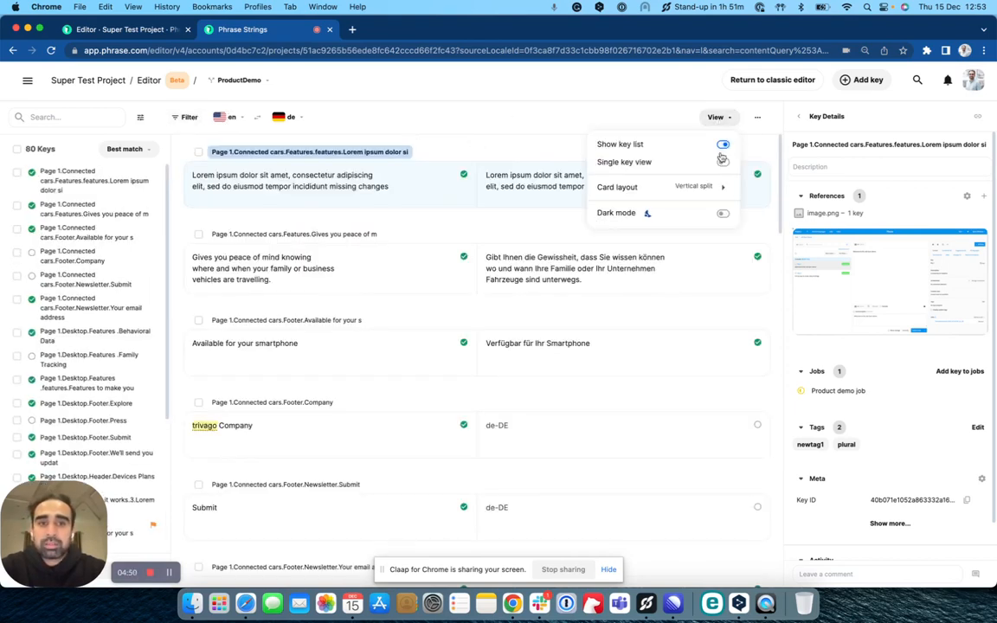
click(723, 213)
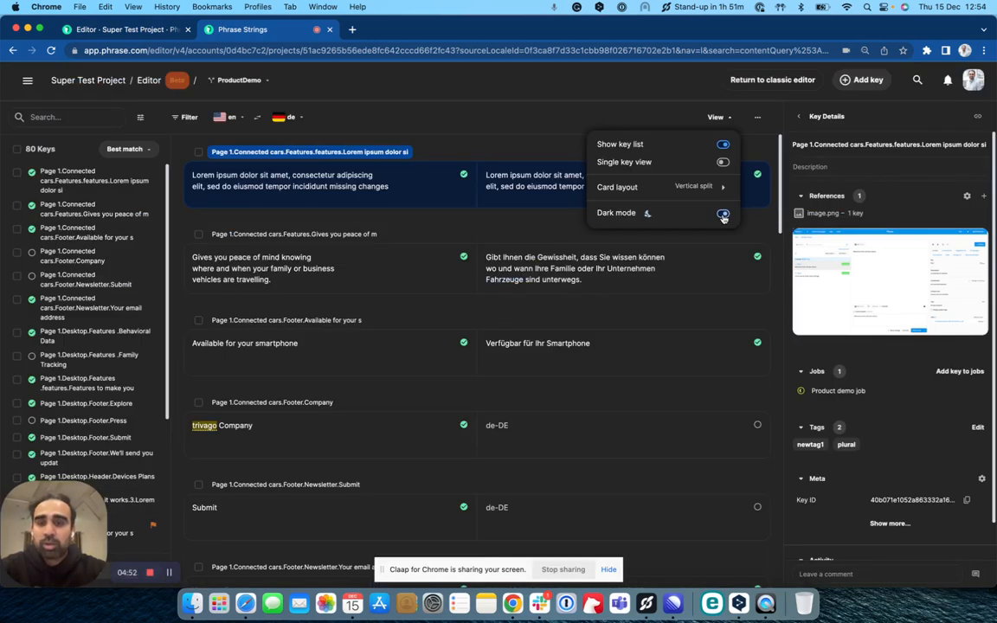
click(723, 215)
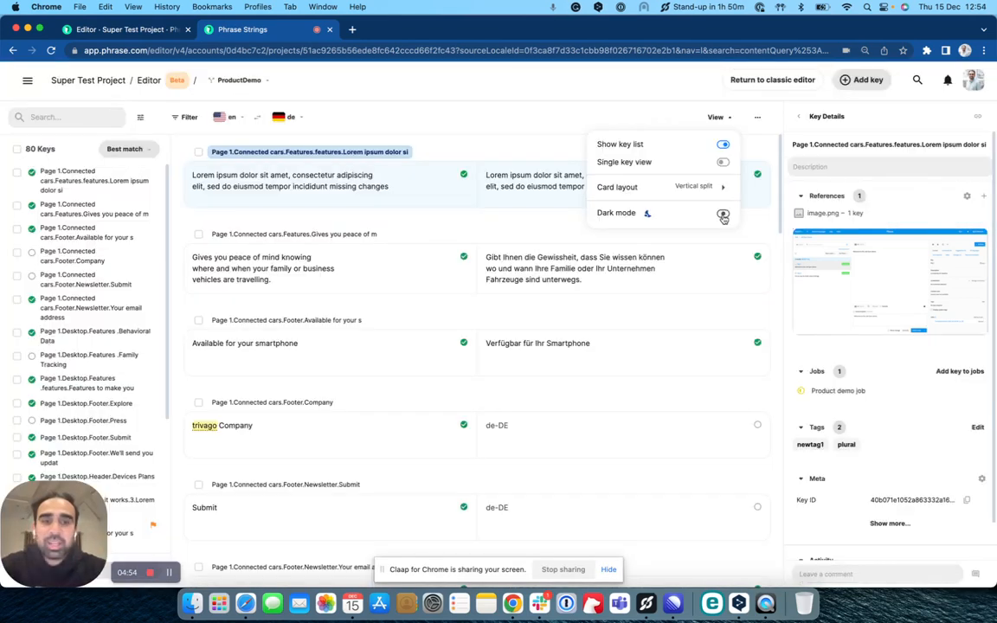
Try the horizontal split card layout and return to vertical split
mouse_move(718, 188)
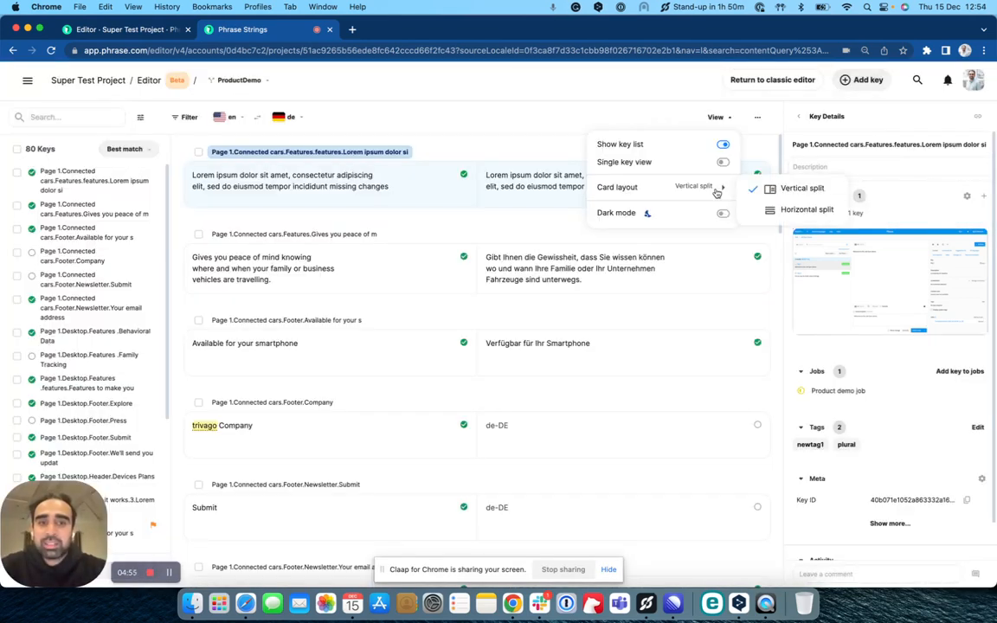
click(800, 210)
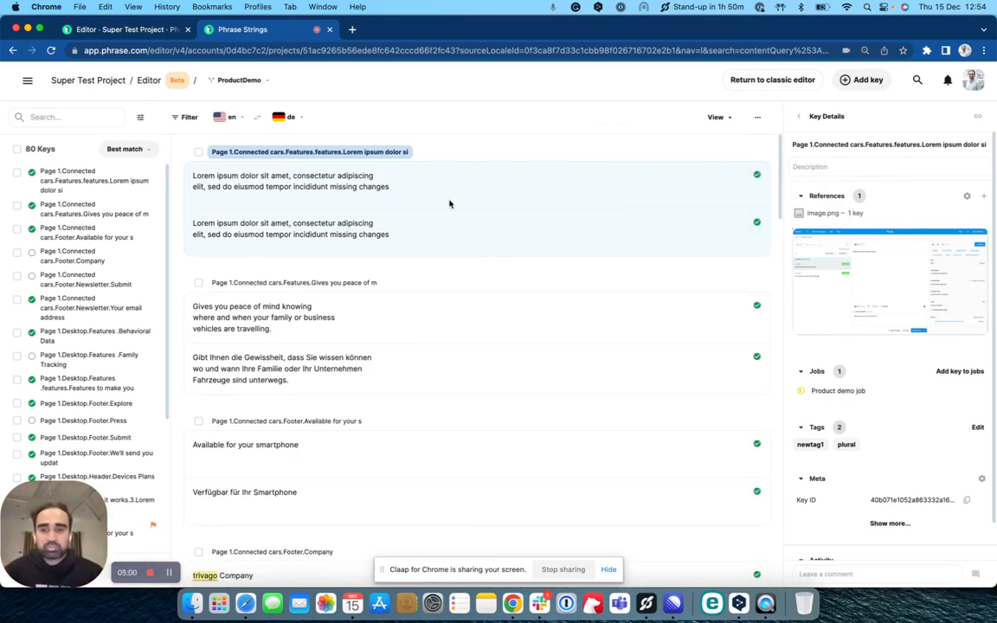
click(720, 116)
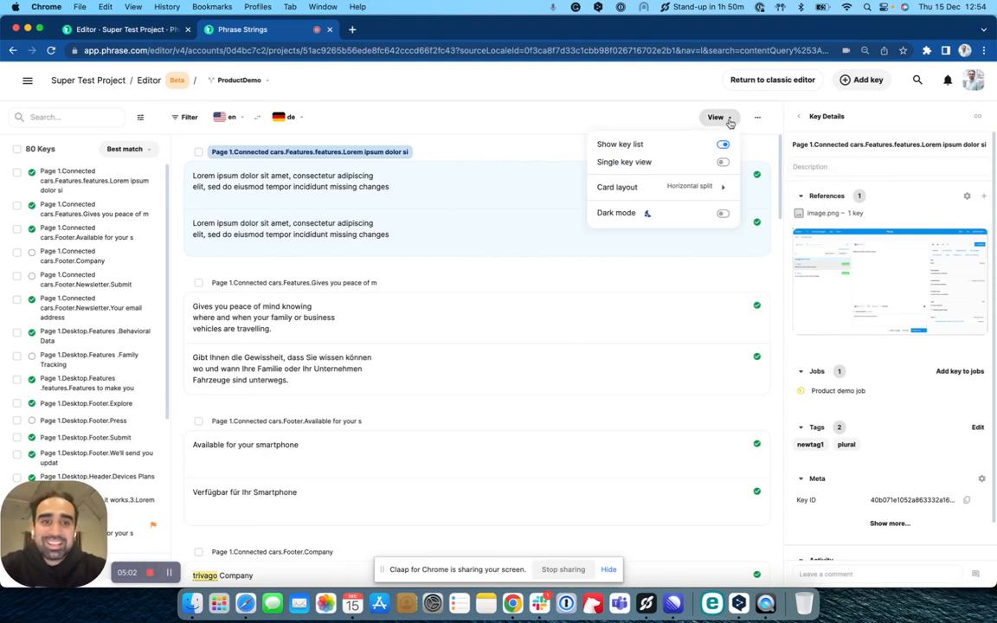
mouse_move(725, 183)
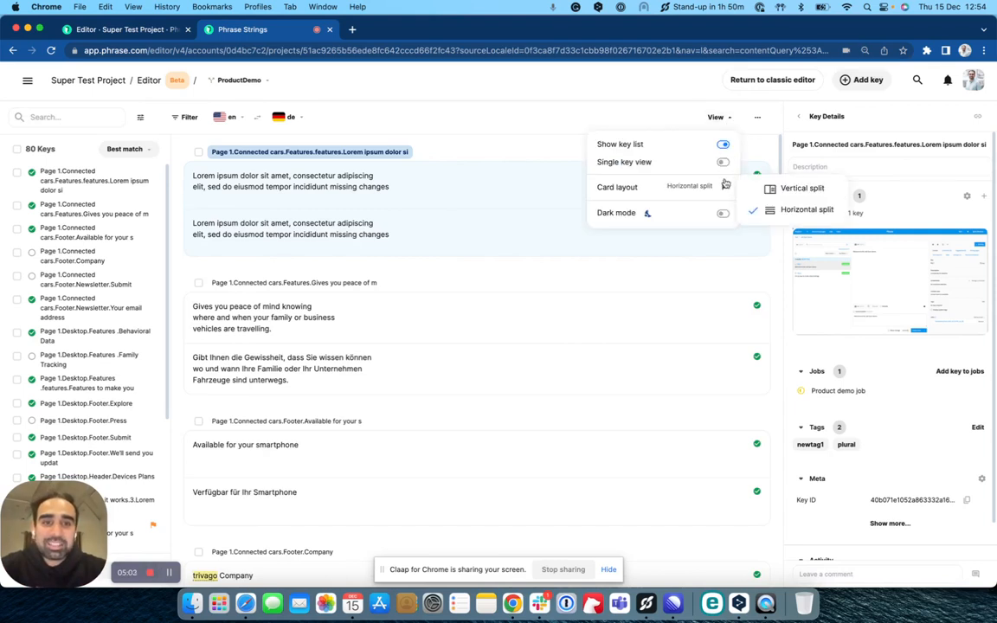
click(768, 191)
Set the card layout to horizontal split while trying single key view, and turn single key view back off
click(721, 117)
click(723, 163)
mouse_move(725, 184)
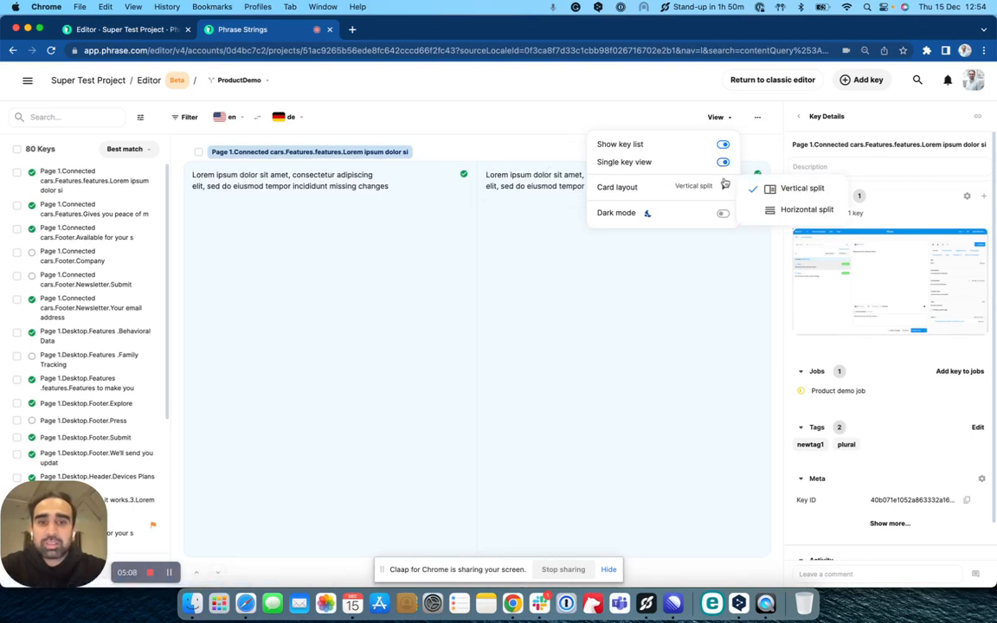
click(804, 209)
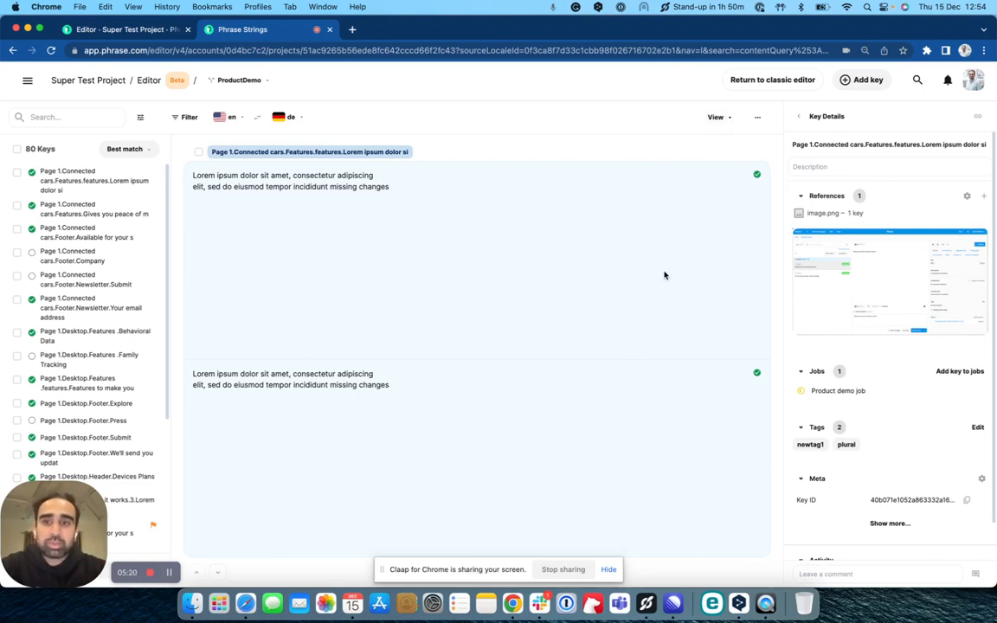
click(723, 117)
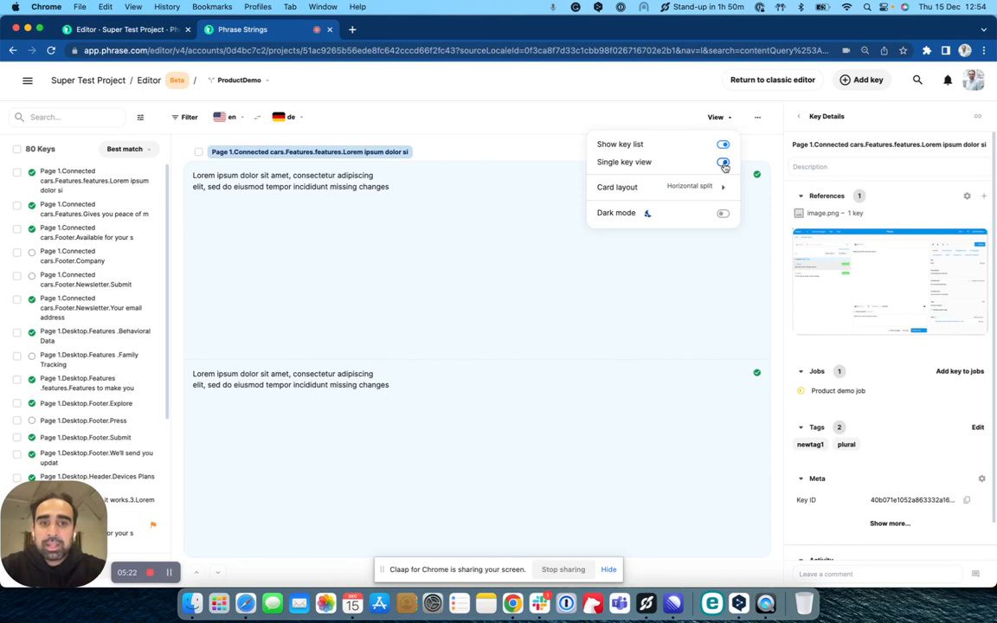
click(724, 164)
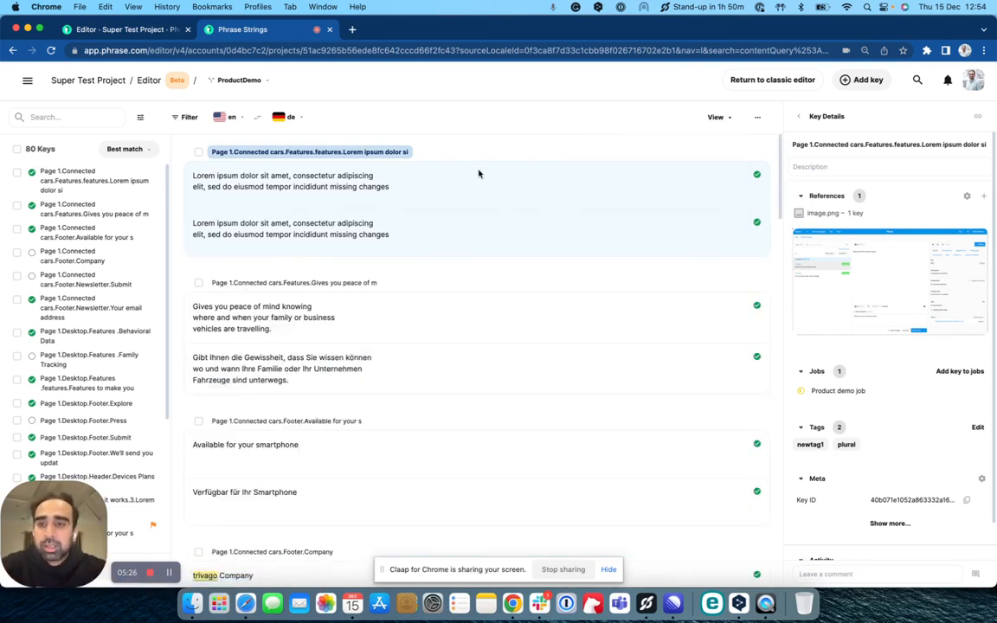
Filter the keys by Untranslated status and save the suggested German translation "Senden" for the newsletter Submit key
click(185, 118)
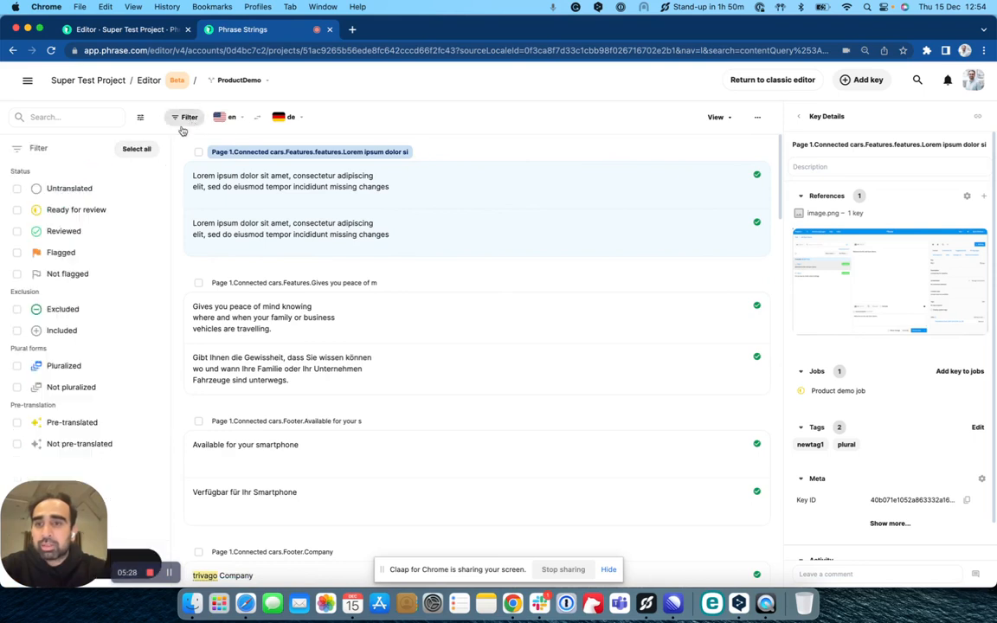
click(74, 190)
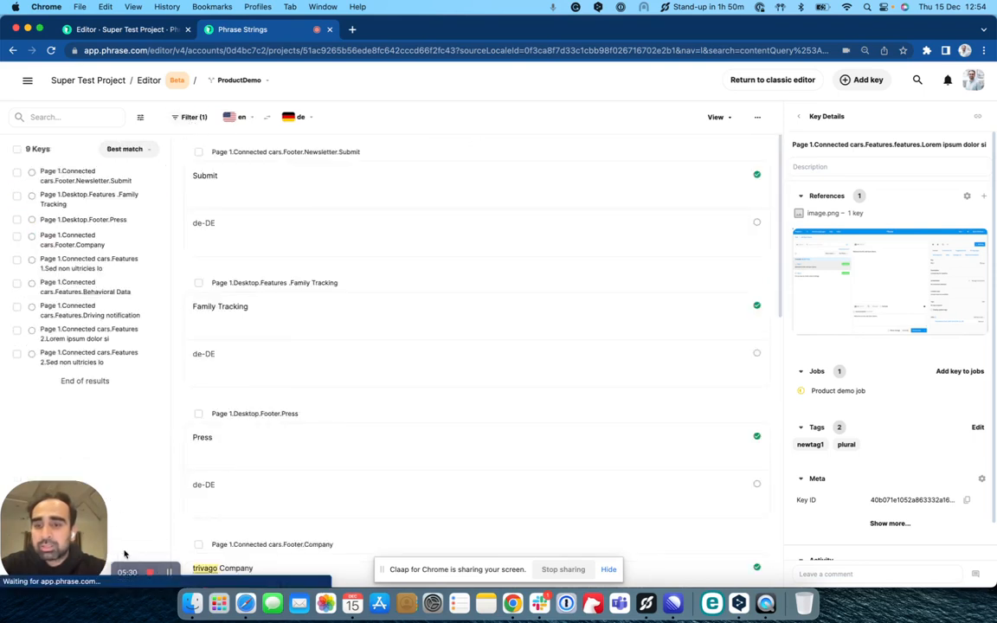
click(405, 234)
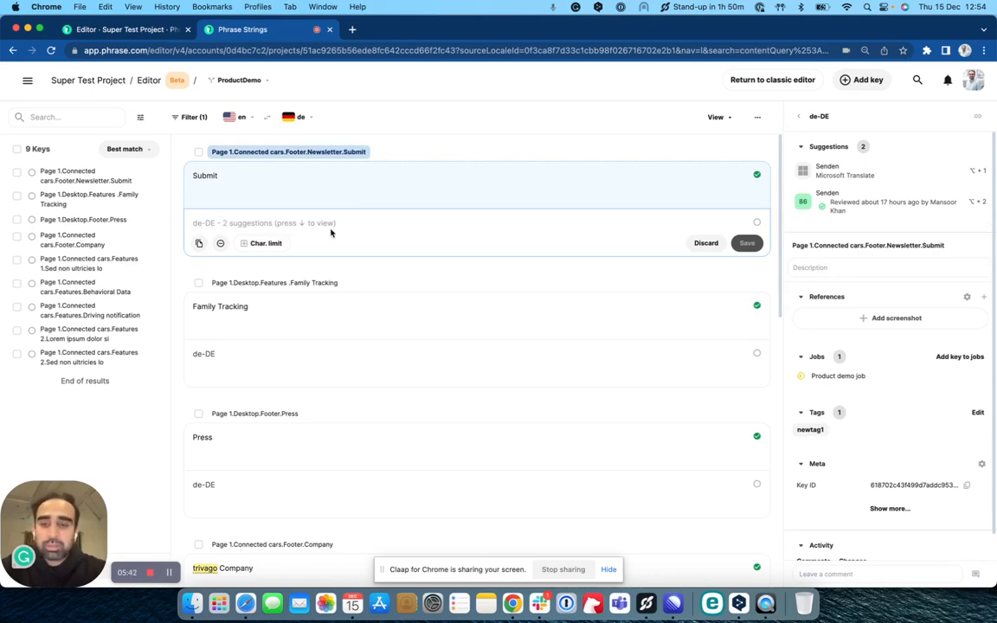
key(Down)
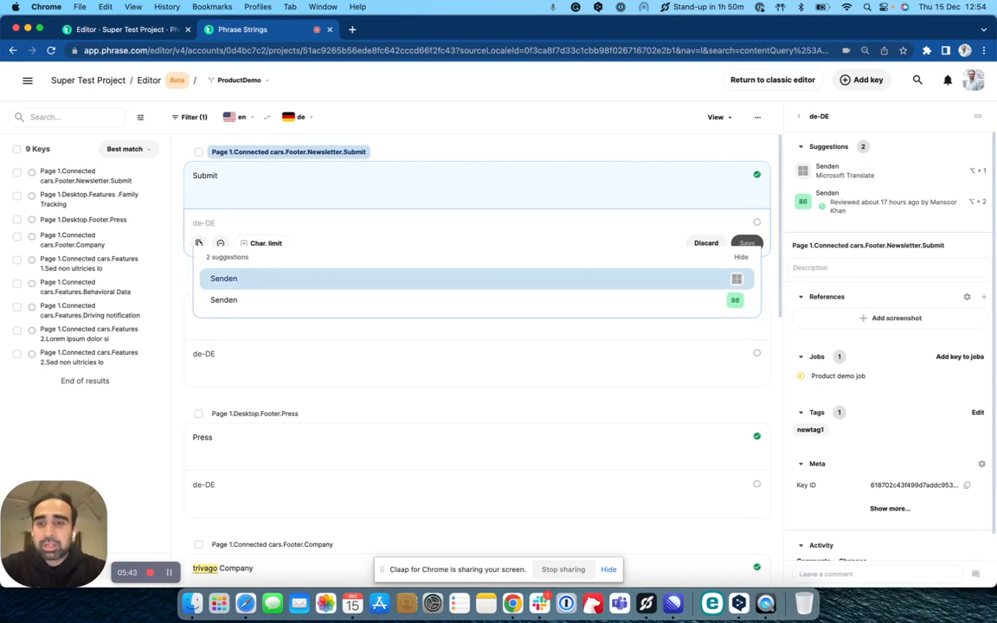
click(292, 299)
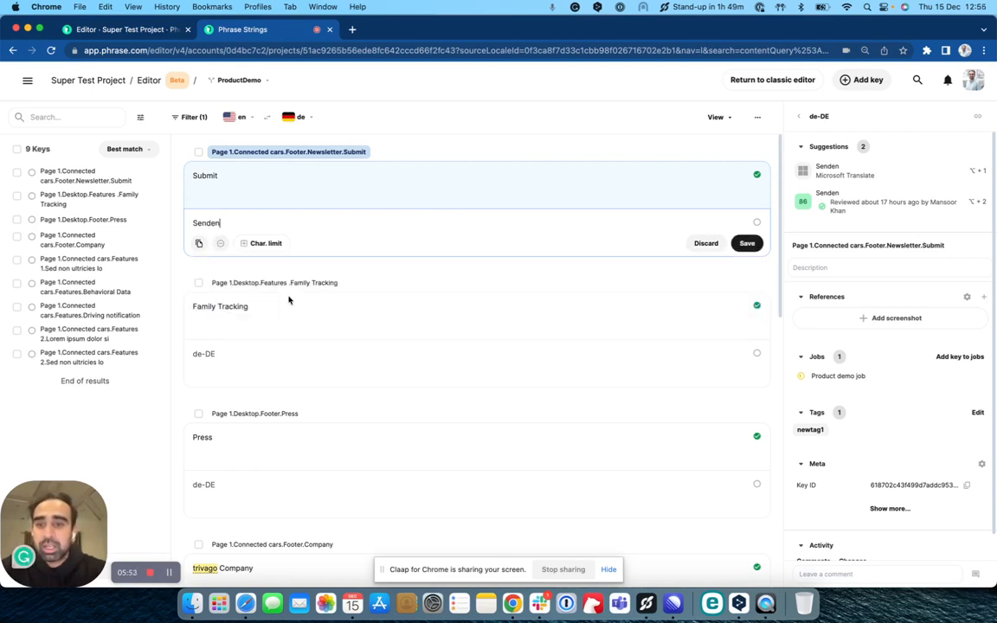
click(747, 245)
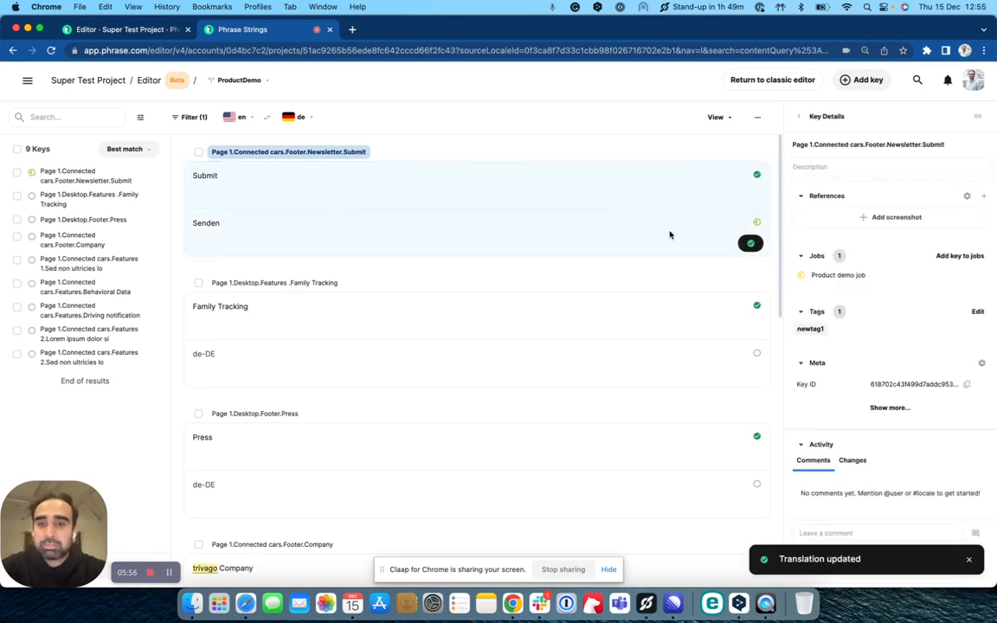
Mark the newsletter Submit key's German translation as reviewed, and remove the Untranslated filter from the key list
mouse_move(744, 248)
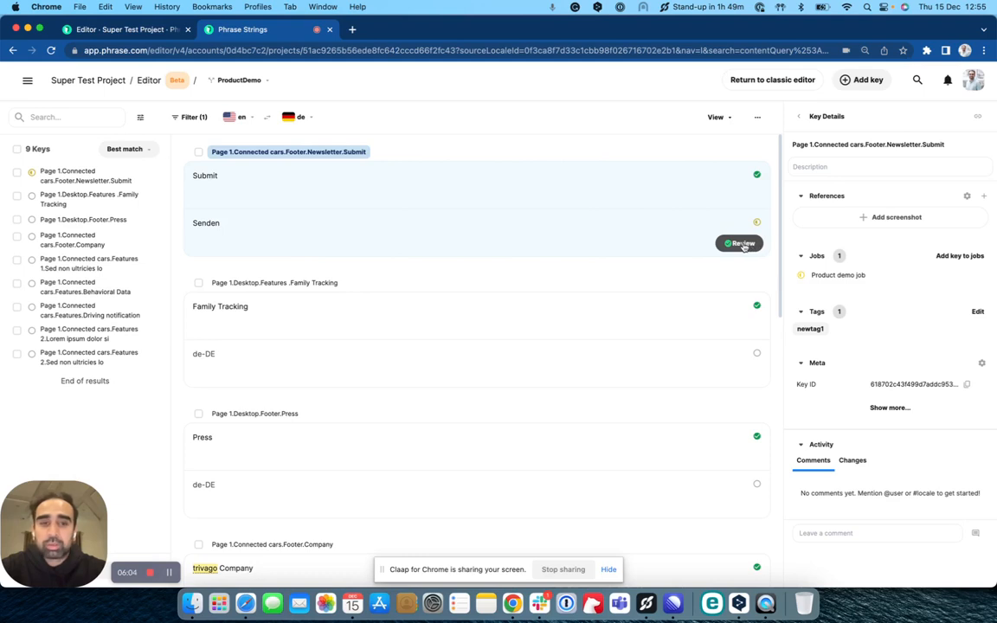
click(741, 245)
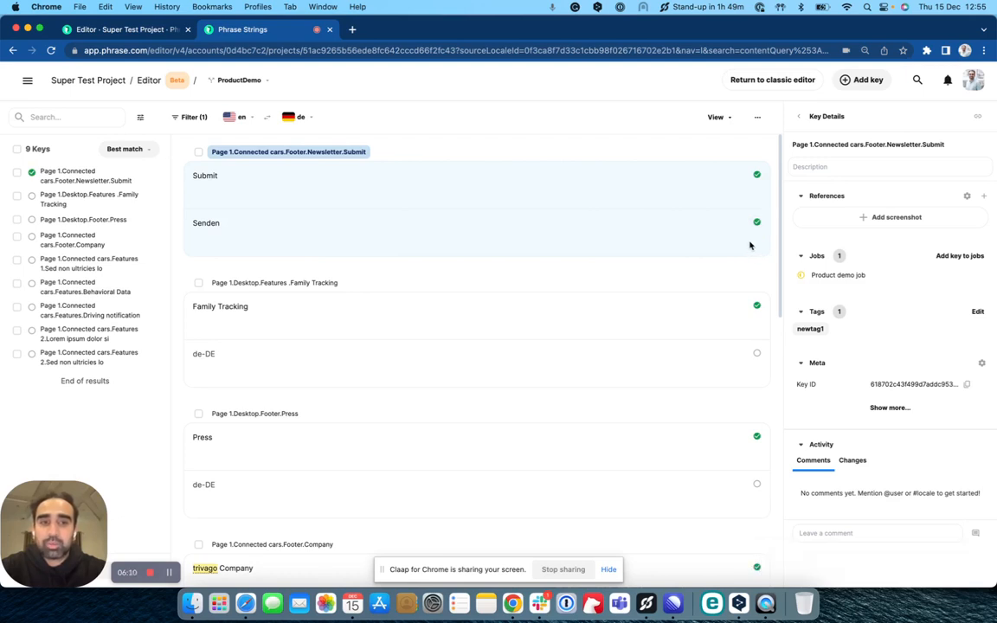
click(703, 238)
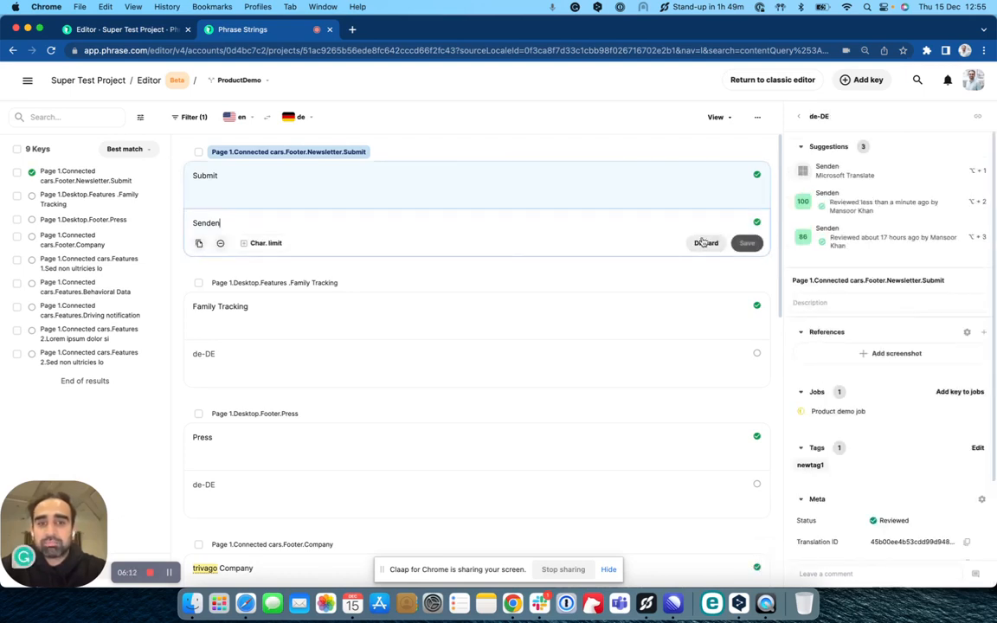
click(704, 243)
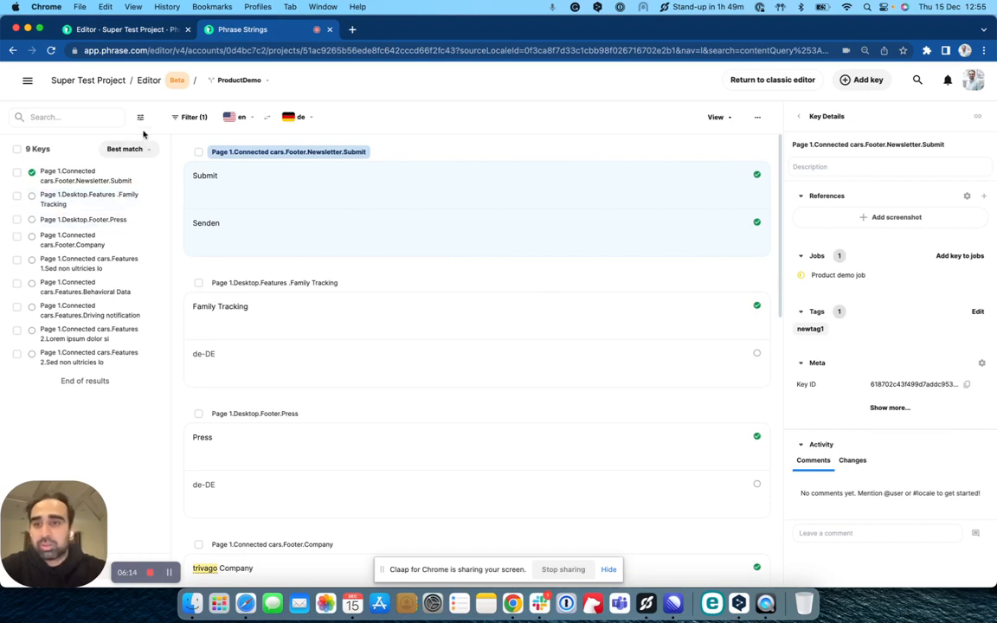
click(183, 117)
click(74, 189)
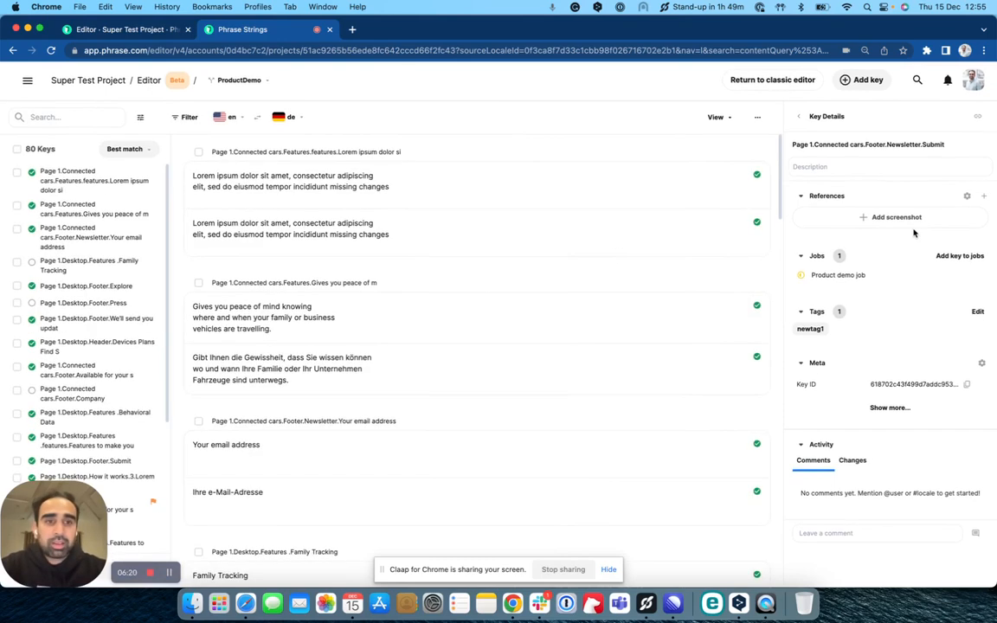
Open the first Lorem ipsum key's English translation and examine its editable key name and description in the key details
click(872, 166)
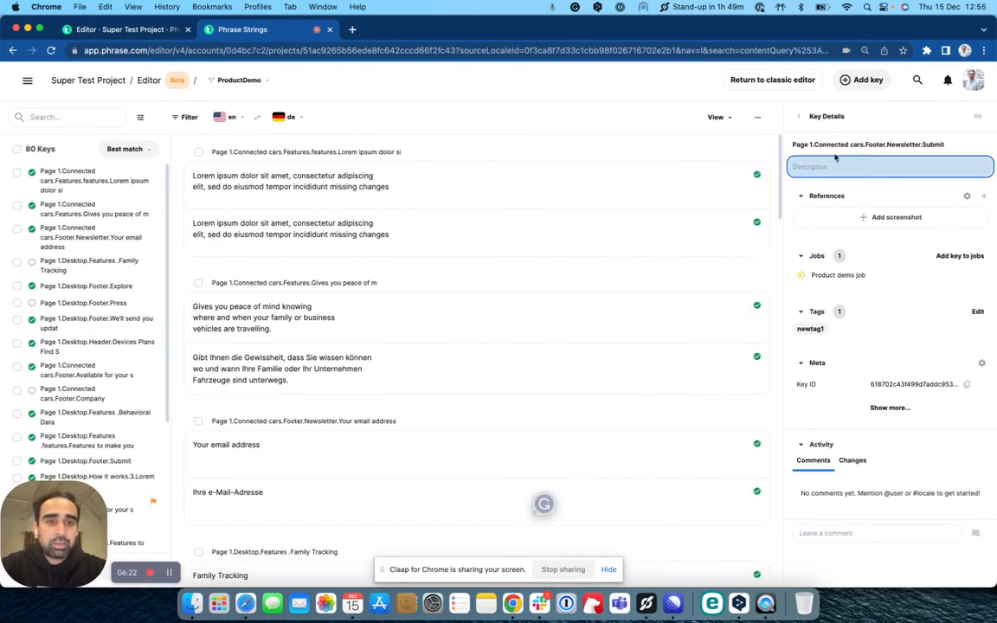
click(650, 192)
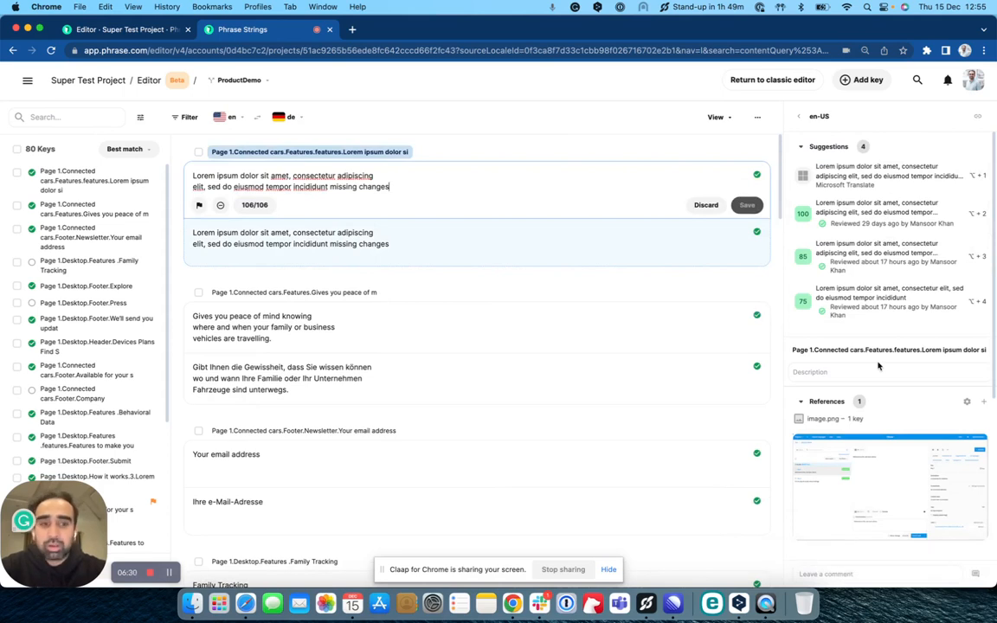
scroll(878, 366, down, 1)
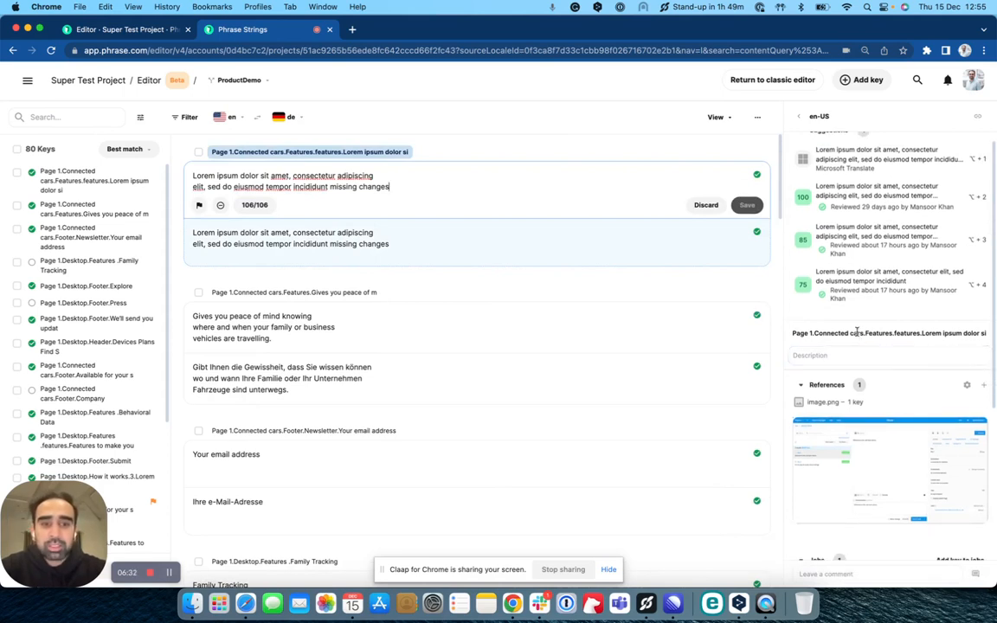
click(856, 332)
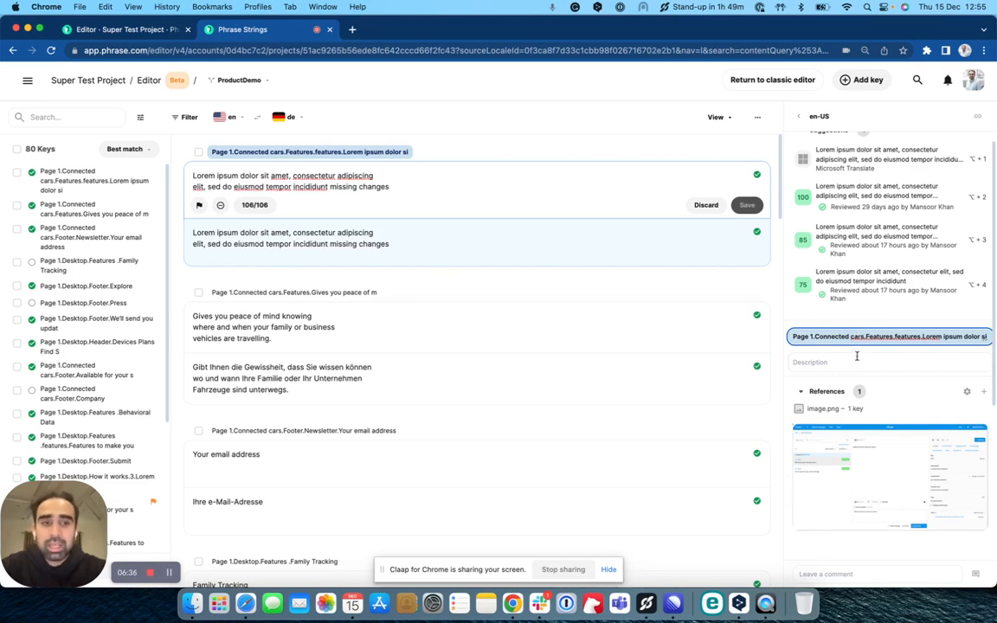
click(855, 359)
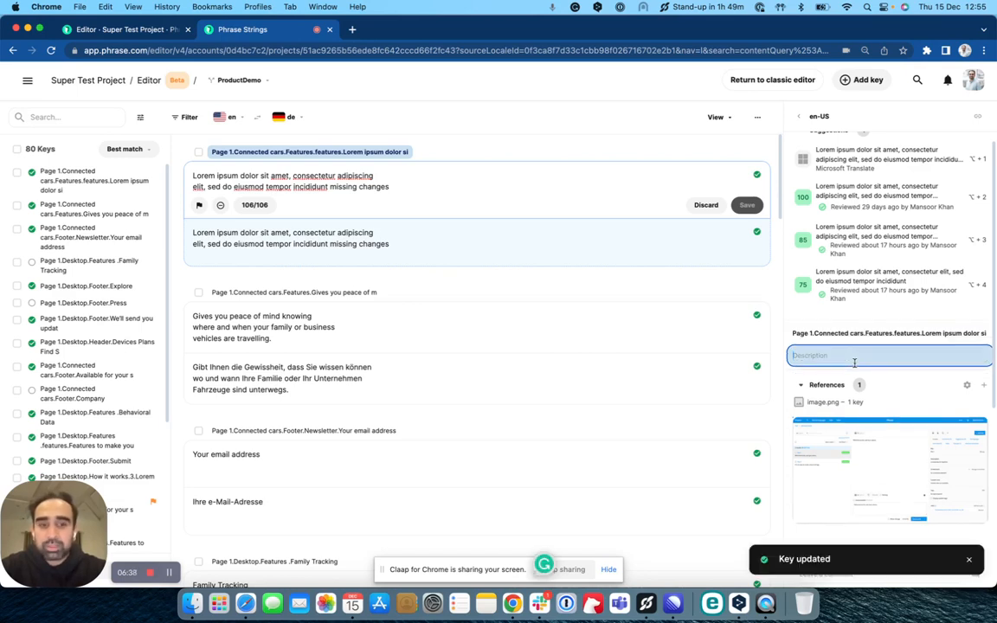
scroll(854, 242, up, 1)
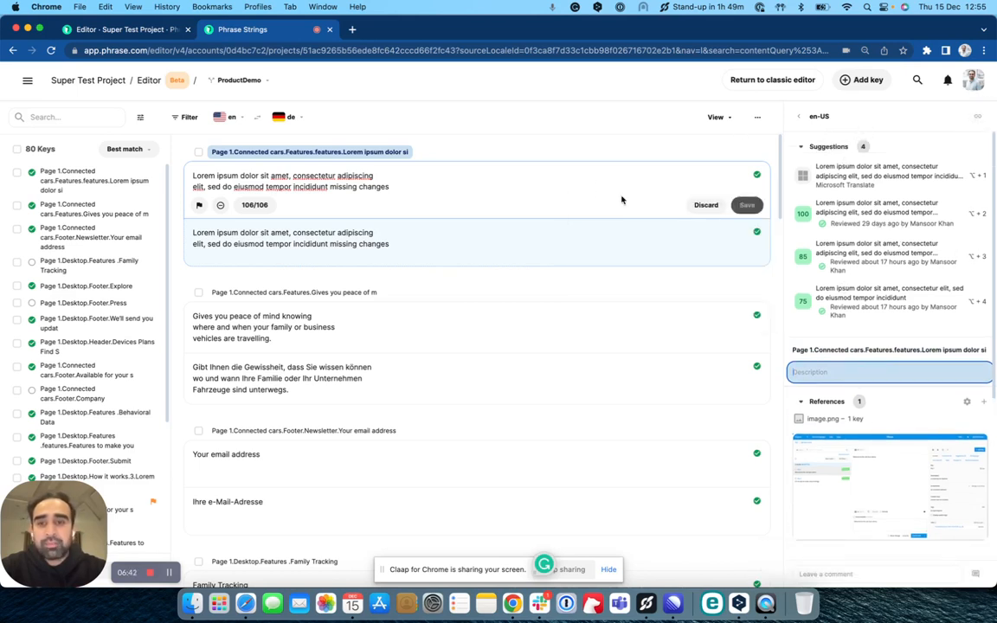
View the additional key and translation actions available for the first Lorem ipsum key
click(757, 117)
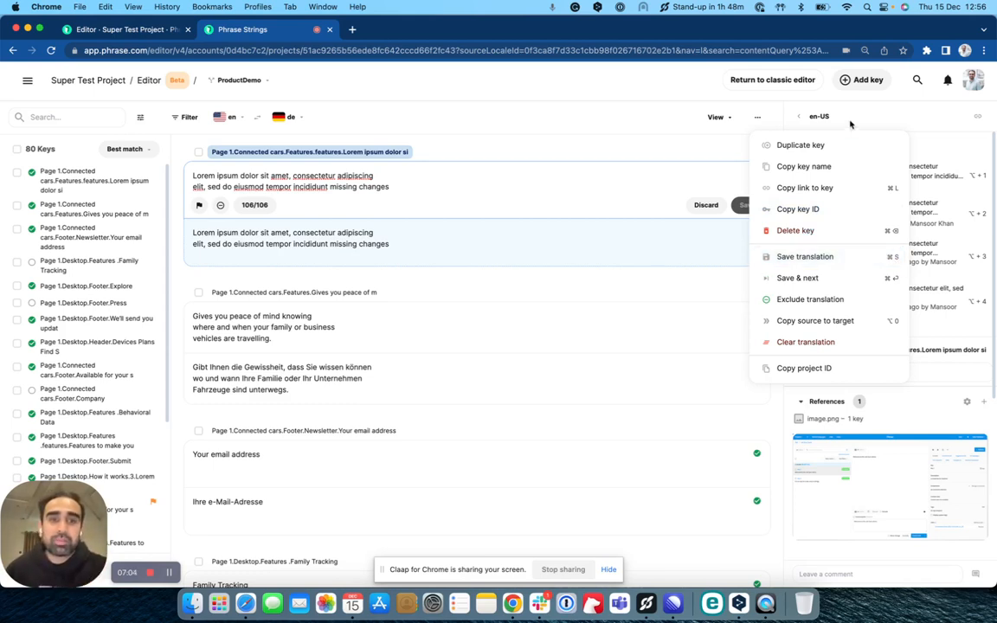
click(671, 125)
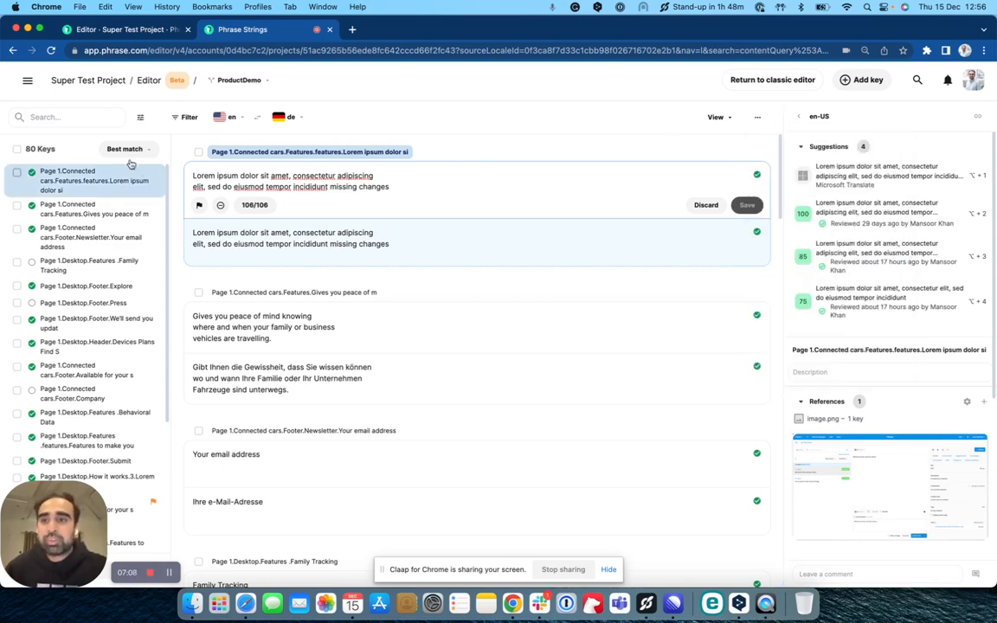
Search the project's keys for "page 2" and look through the matching translations
click(90, 118)
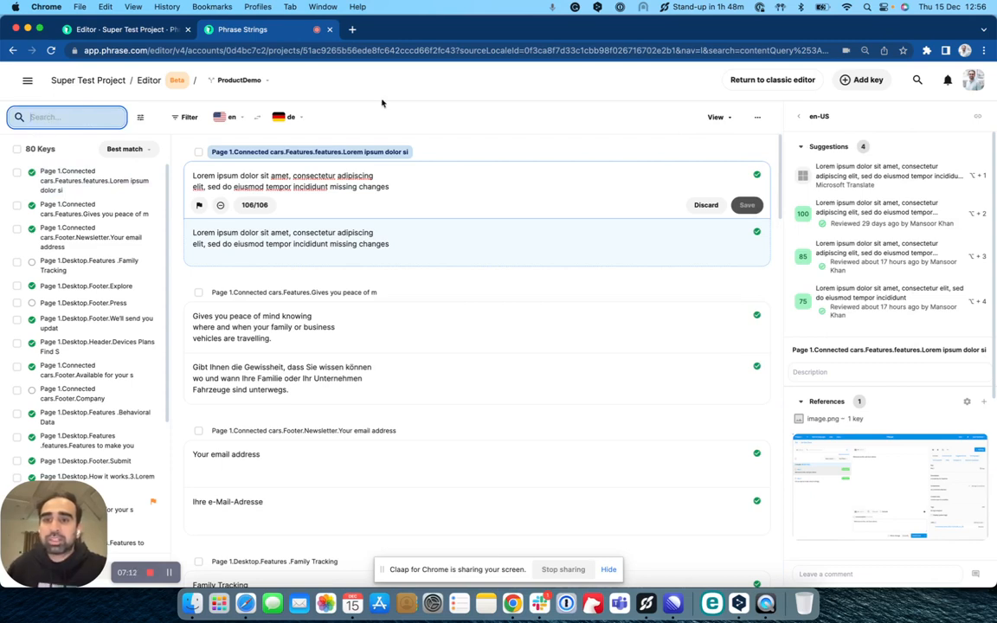
text(page 2)
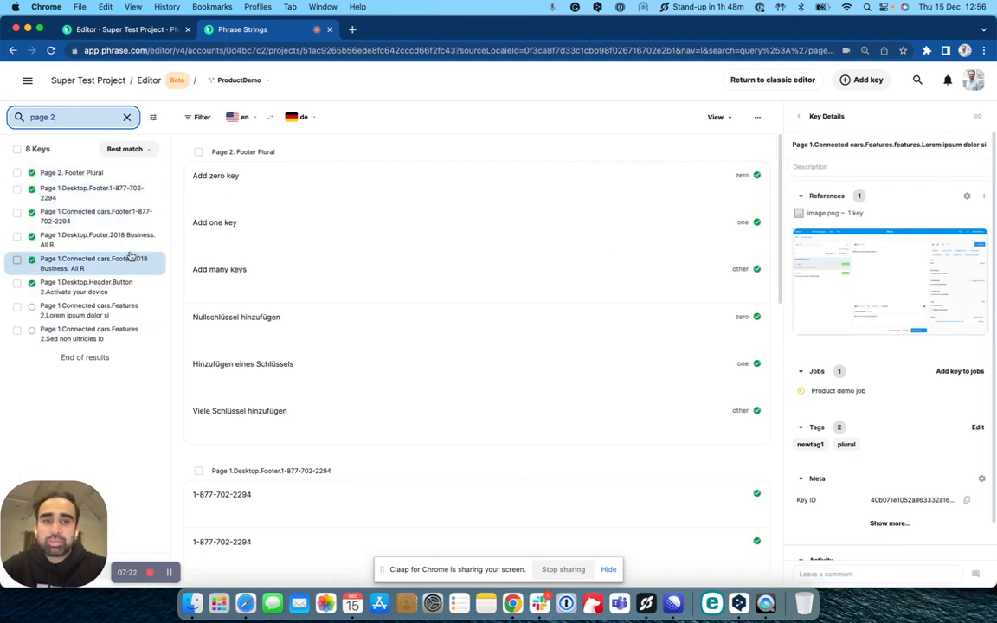
scroll(438, 316, down, 1)
scroll(439, 316, down, 9)
scroll(439, 315, up, 9)
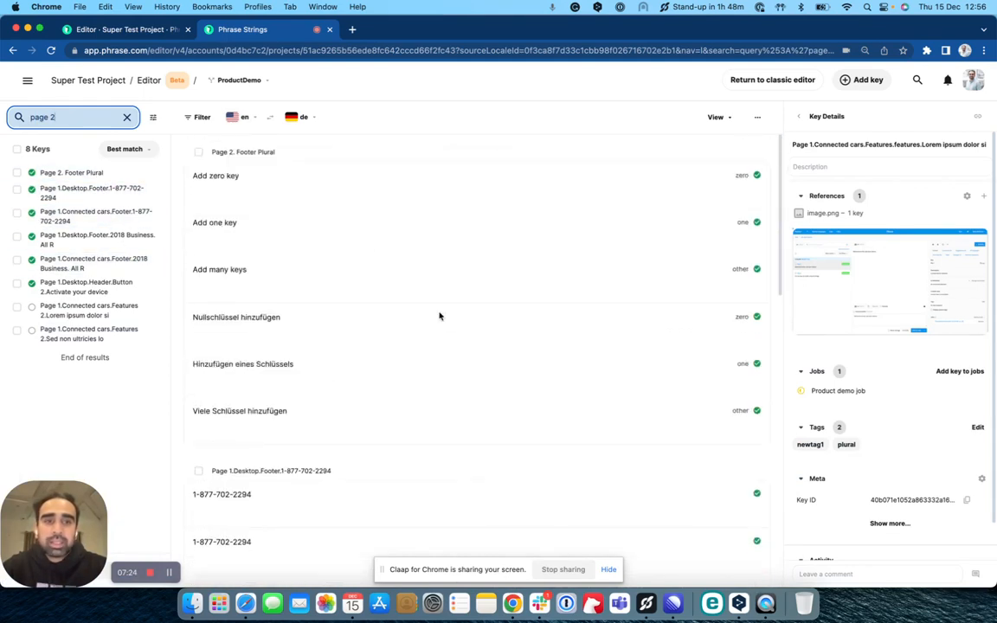